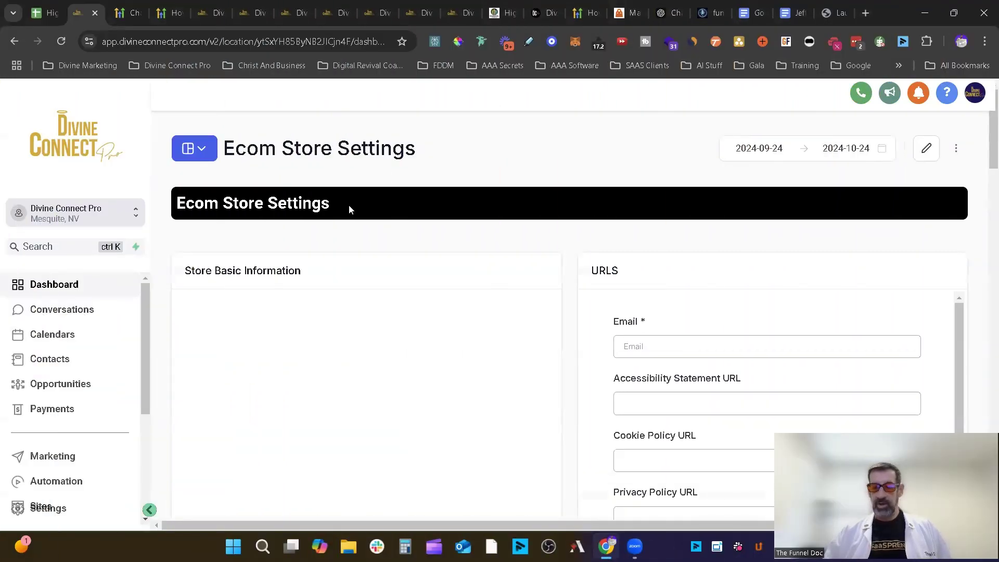
- Go from Settings to the AI Agents page, which lists the inbound agent Grace
left_click(48, 508)
scroll(67, 372, "down", 3)
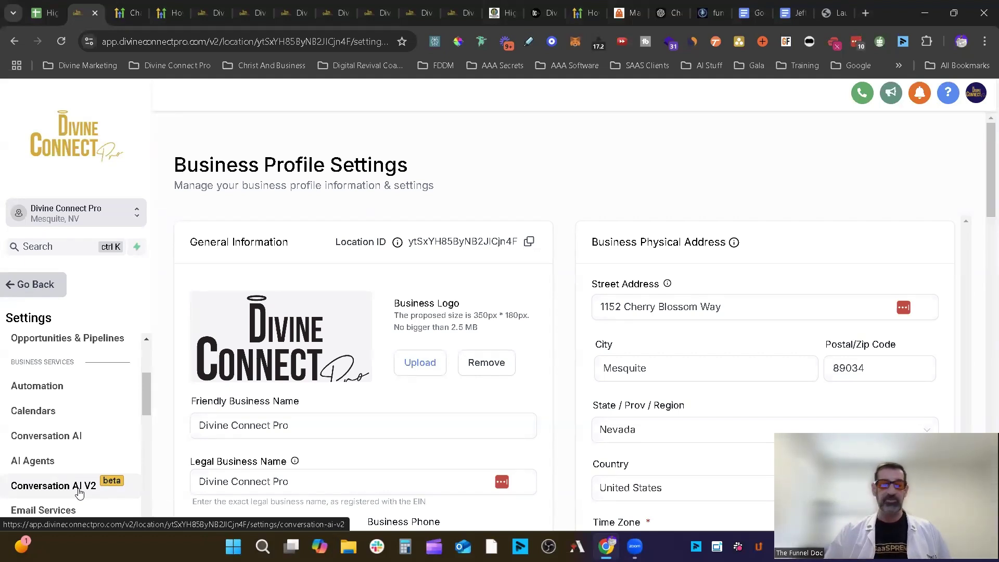
left_click(30, 464)
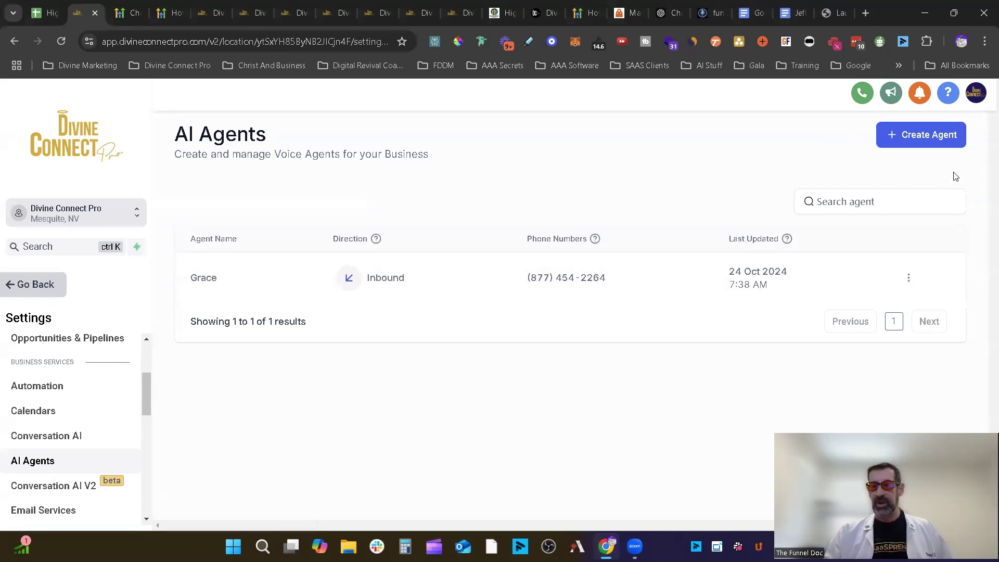
- Start a new voice agent and rename it Bob
left_click(919, 136)
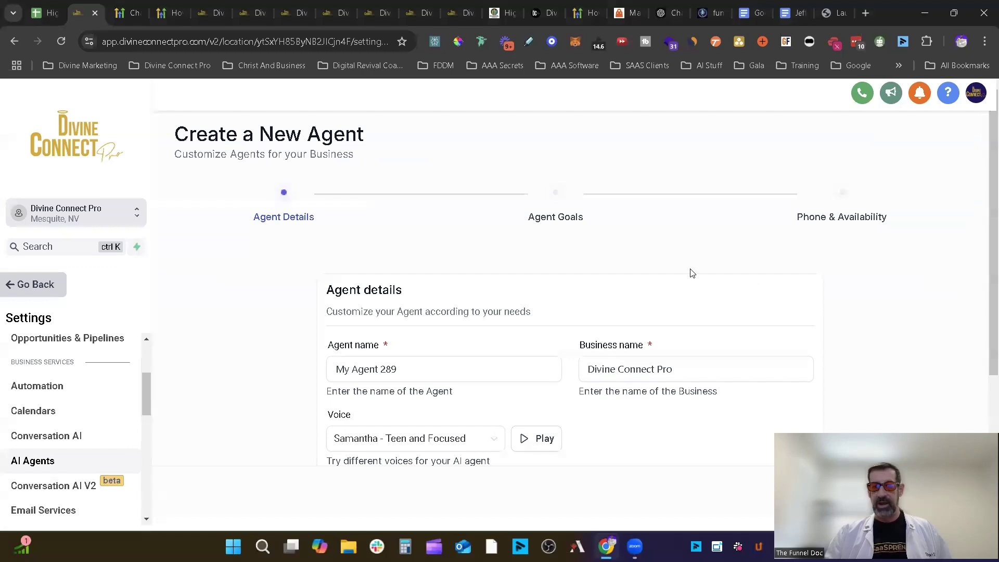
scroll(684, 272, "down", 3)
left_click_drag(444, 165, 247, 173)
type("Bob")
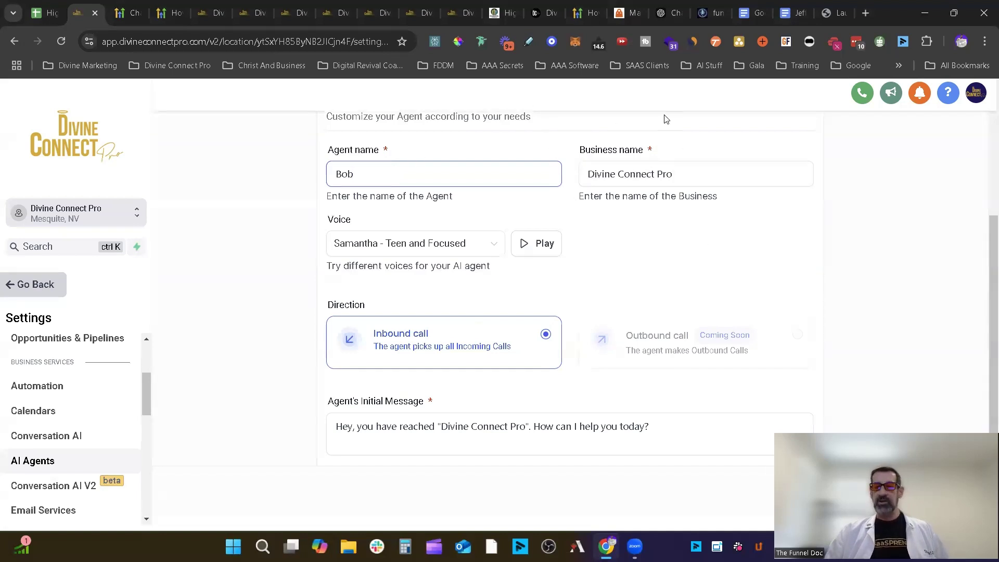
- Choose the Mark - Young and Calm voice after trying Tony, and play a preview
left_click(464, 243)
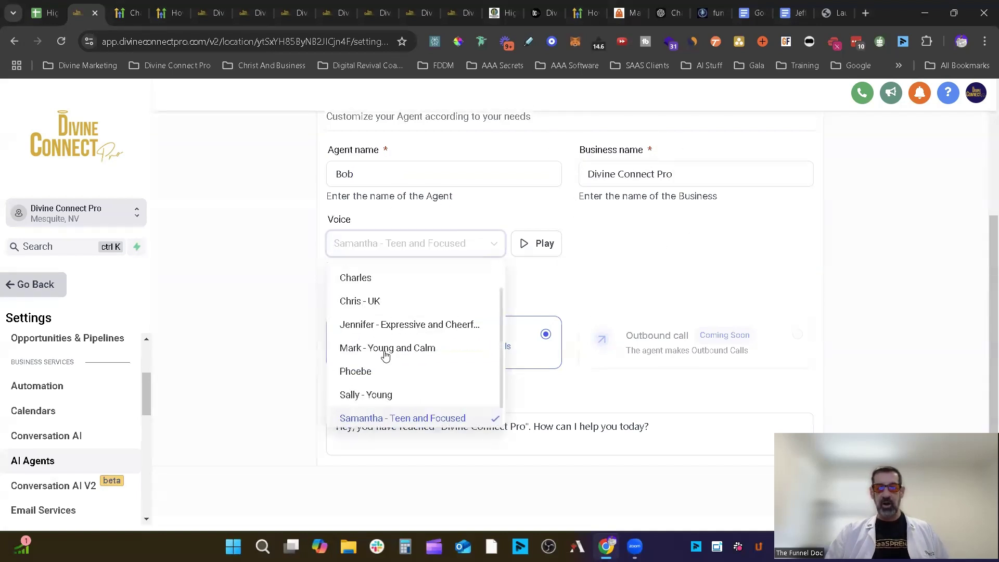
scroll(388, 354, "down", 1)
left_click(380, 412)
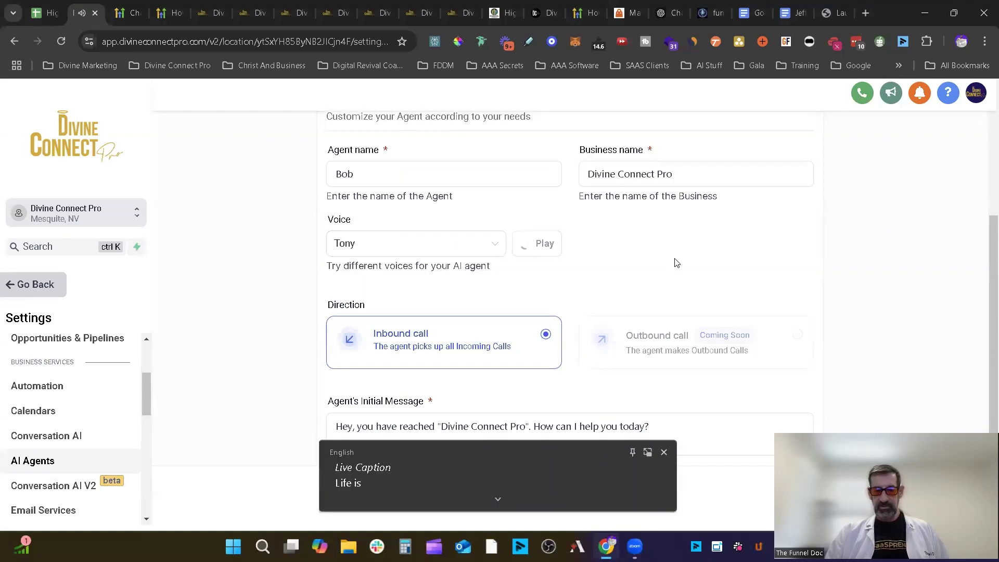
left_click(458, 249)
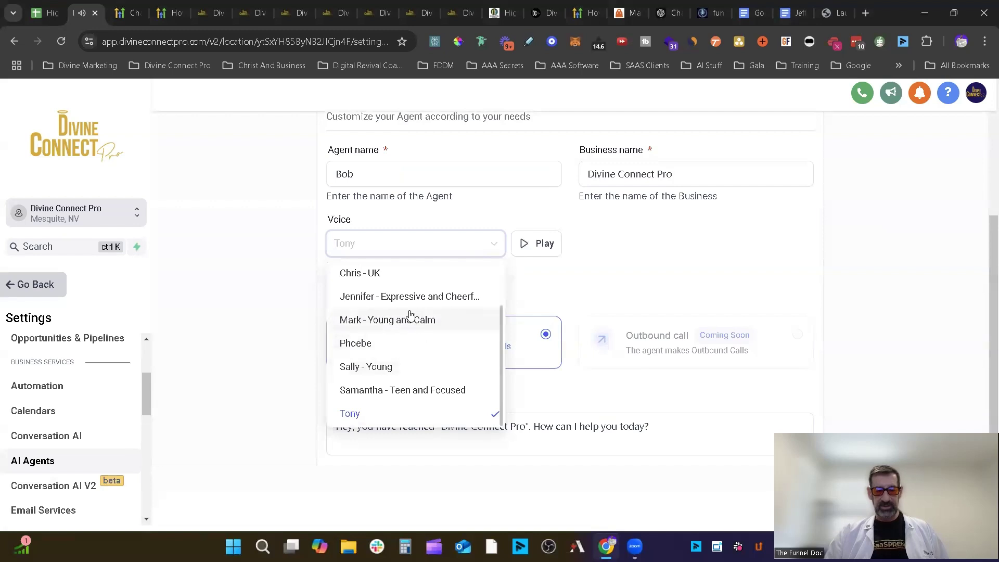
left_click(409, 320)
left_click(543, 243)
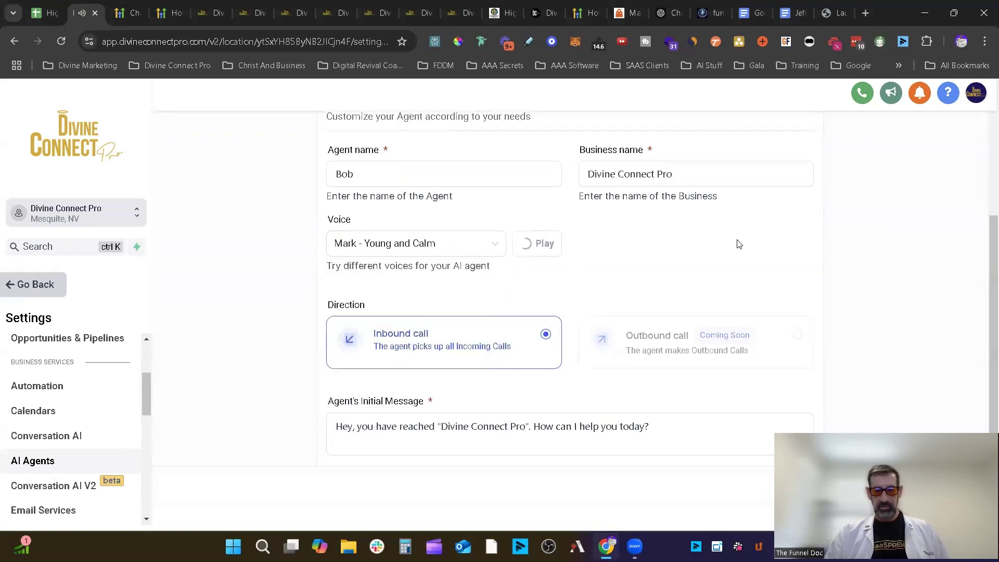
- Review the agent's greeting message and leave it unchanged
scroll(738, 243, "down", 1)
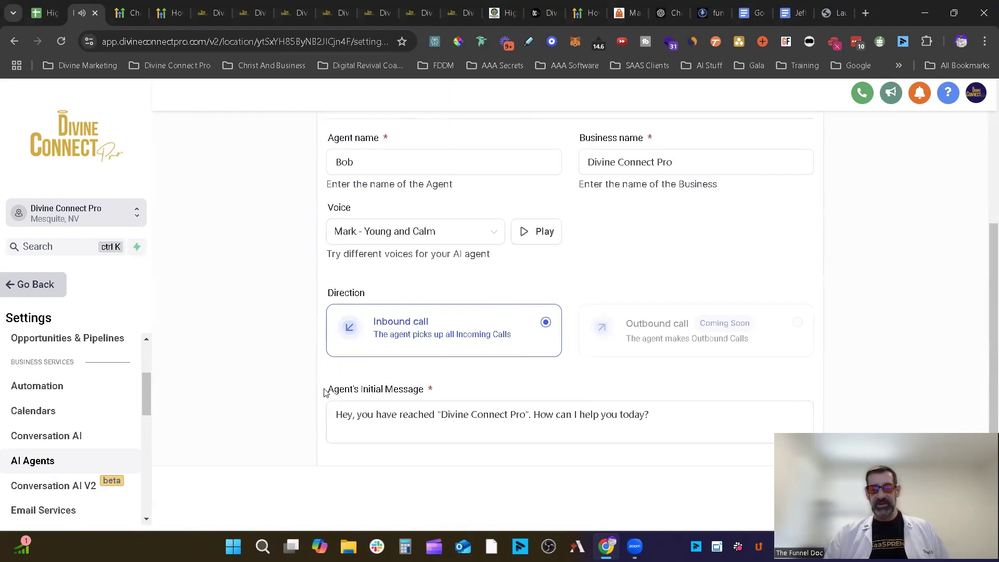
left_click_drag(325, 393, 455, 396)
left_click(529, 470)
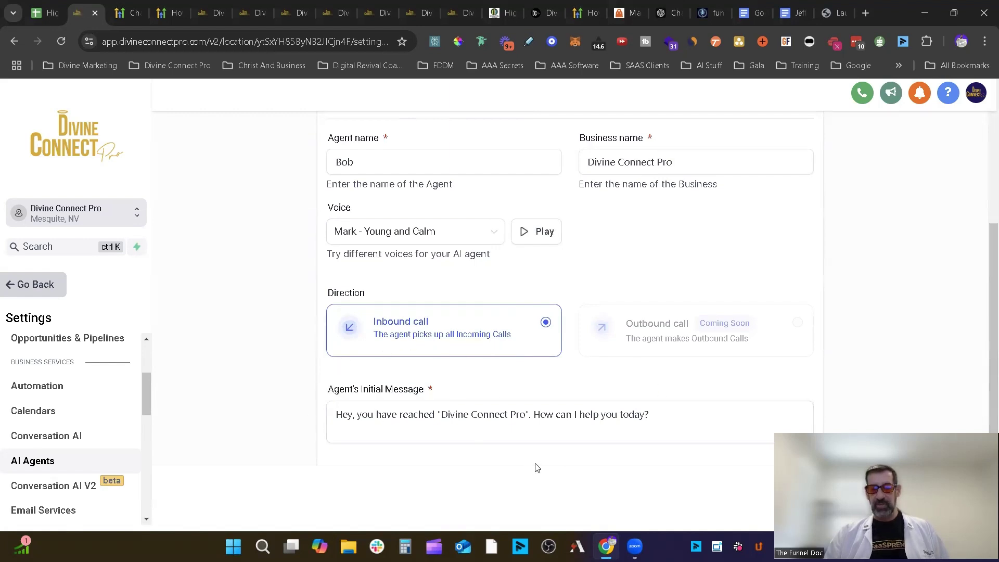
left_click(702, 430)
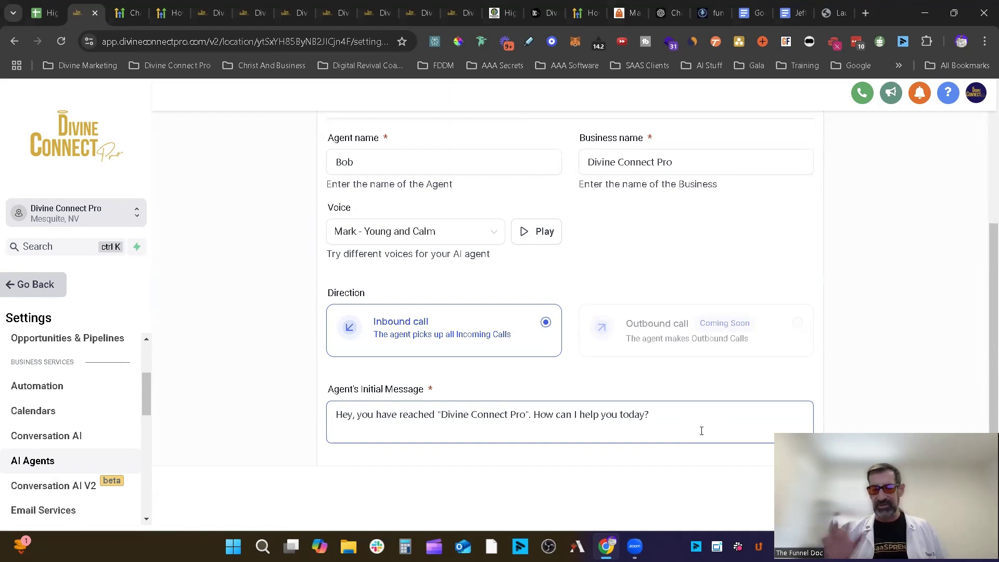
left_click(696, 217)
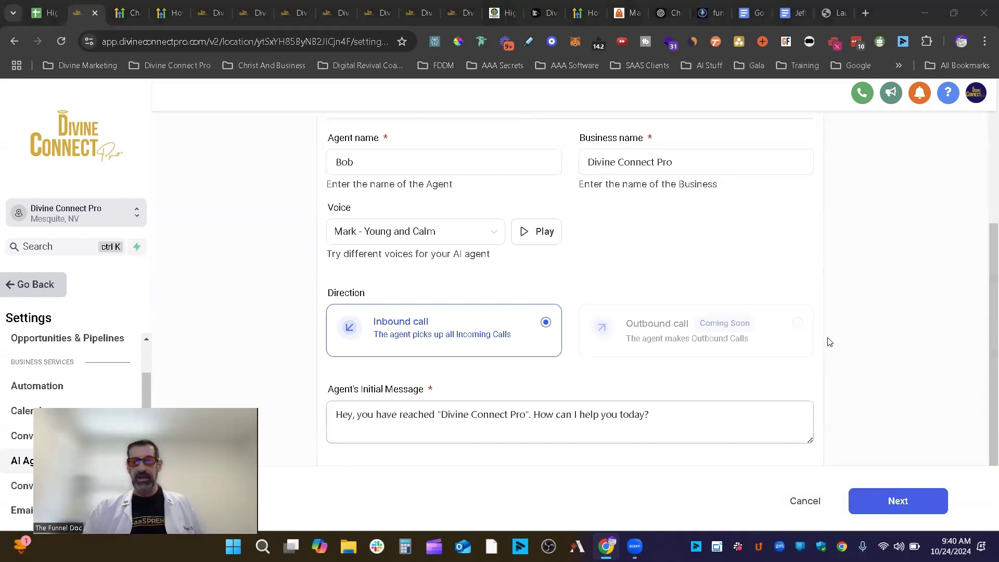
scroll(851, 346, "up", 1)
scroll(851, 346, "down", 1)
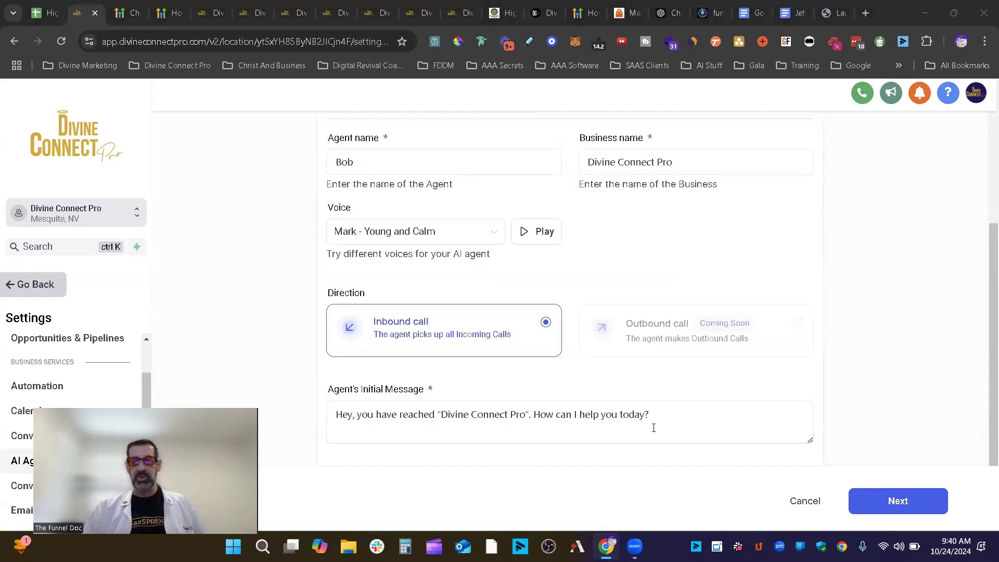
- Advance the new agent from Agent Details to the Agent Goals step
left_click(904, 506)
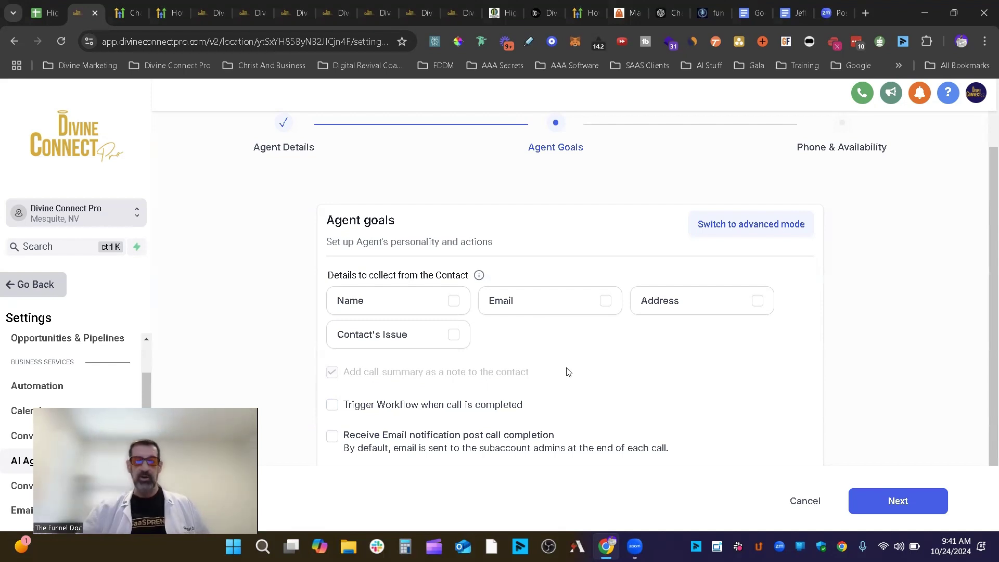
- Turn on Trigger Workflow and add several scripture, nurture and 4th Of July workflows
left_click(333, 407)
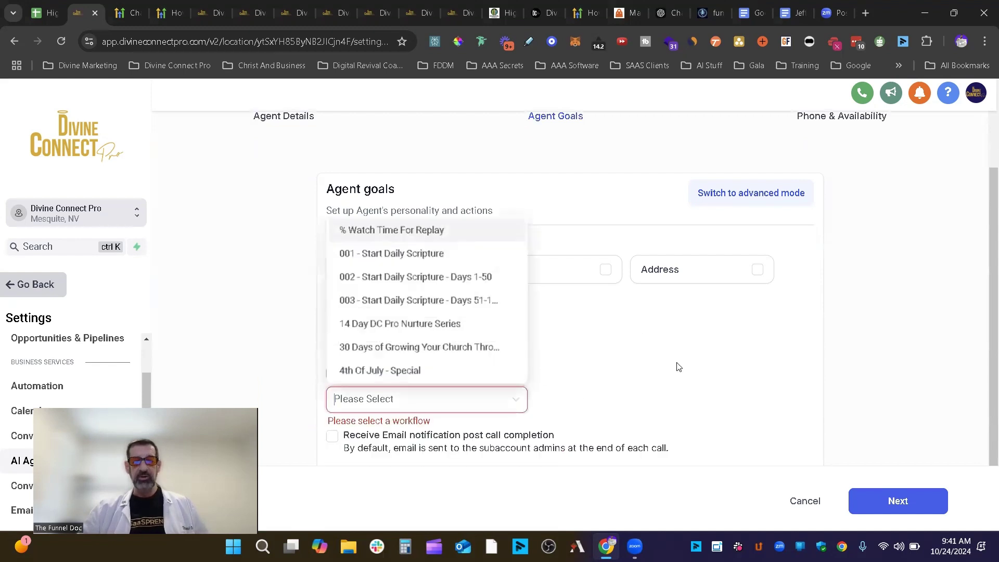
left_click(403, 254)
left_click(404, 277)
left_click(405, 300)
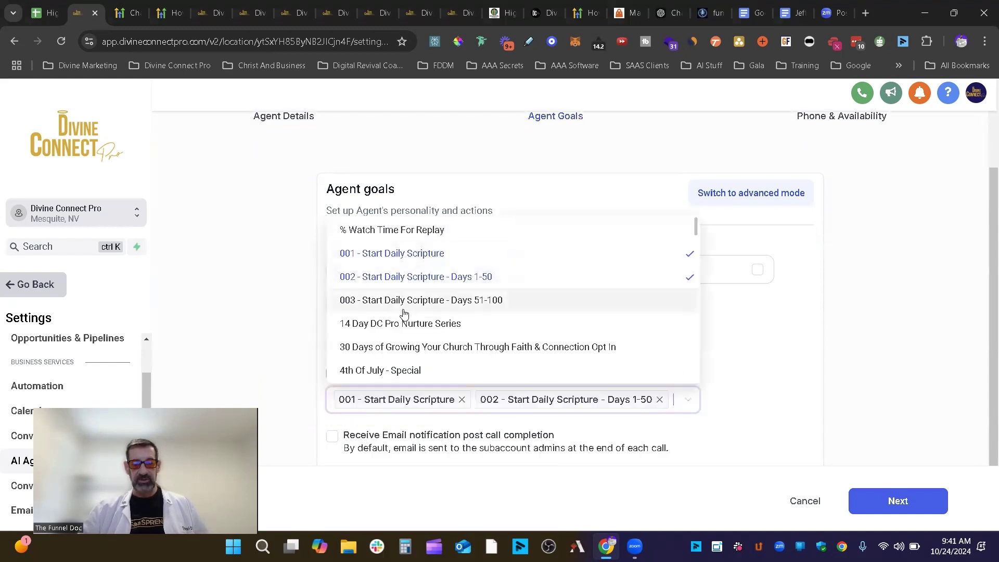
left_click(404, 328)
left_click(393, 370)
left_click(585, 304)
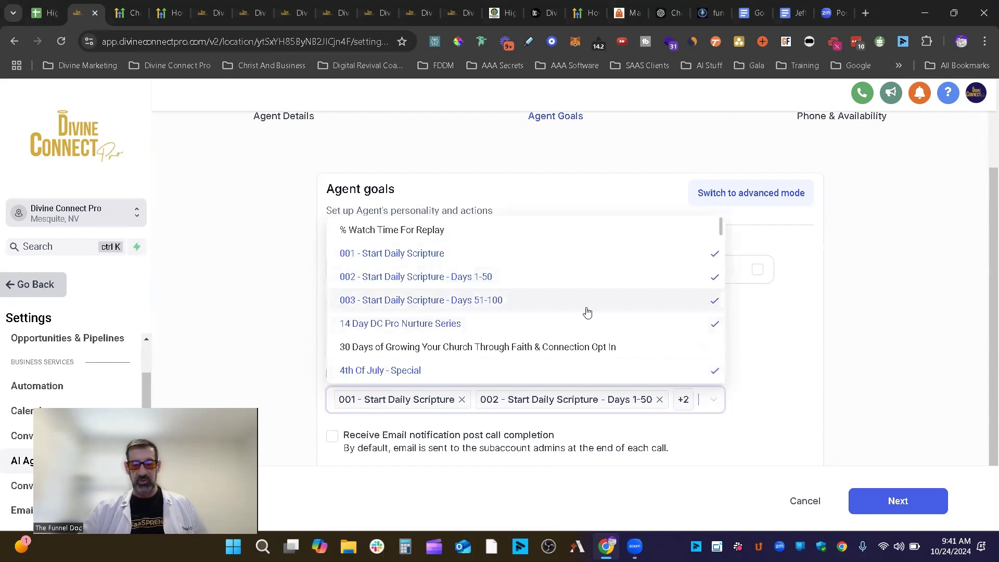
left_click(760, 361)
- Add more workflows, including AI Form, A Year of Scripture 2024 -2025 and 4th Of July - Special Discount
mouse_move(677, 402)
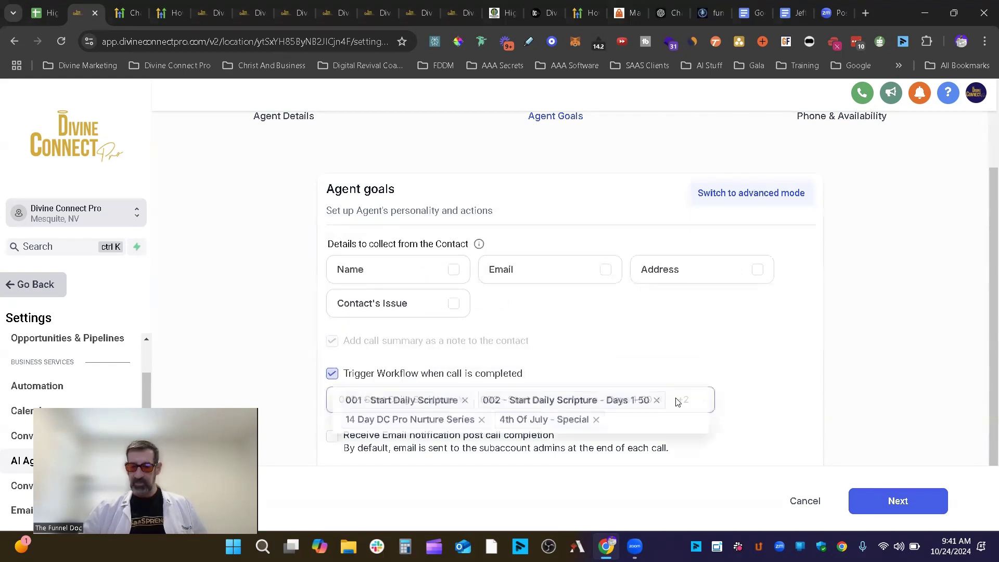
left_click(703, 401)
left_click(456, 306)
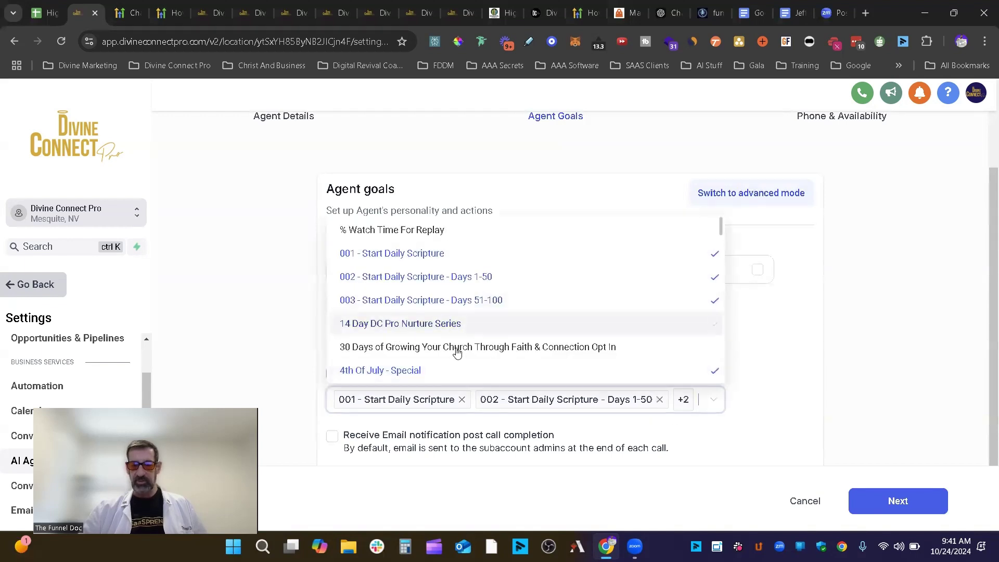
left_click(456, 349)
left_click(452, 328)
scroll(452, 328, "down", 2)
left_click(449, 336)
left_click(433, 312)
left_click(428, 291)
key("Escape")
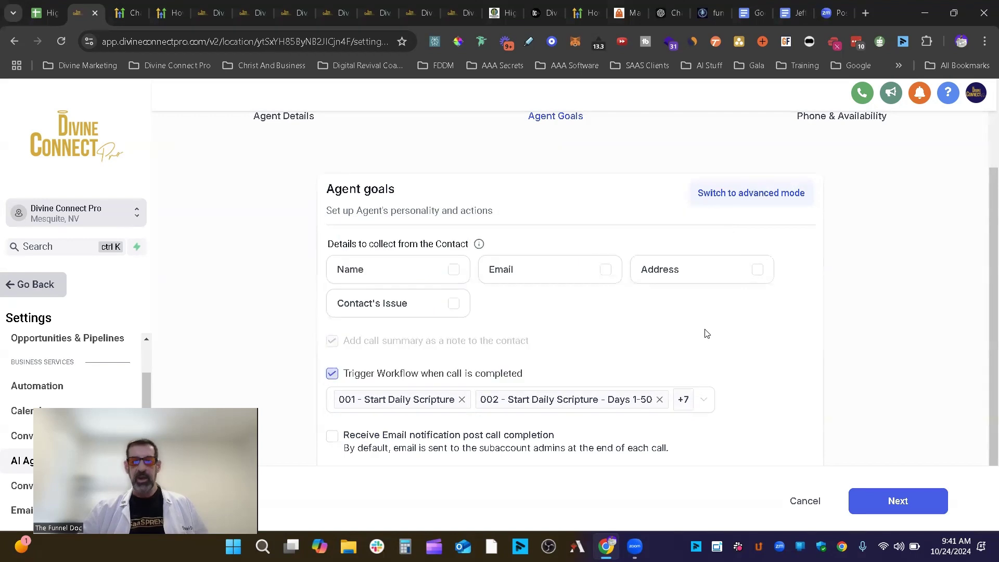
- Remove all the selected workflows from the trigger list again
mouse_move(708, 400)
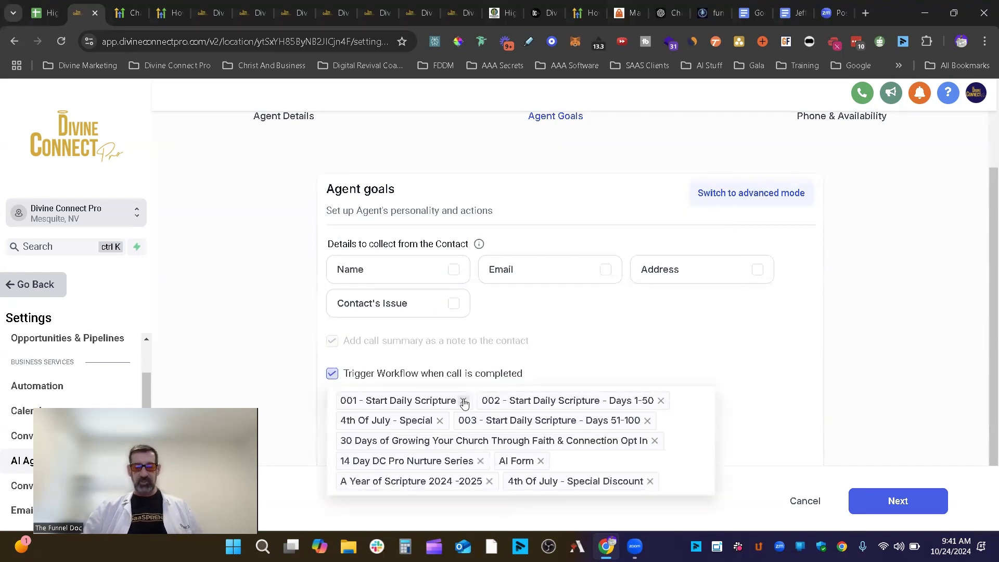
left_click(462, 400)
left_click(518, 400)
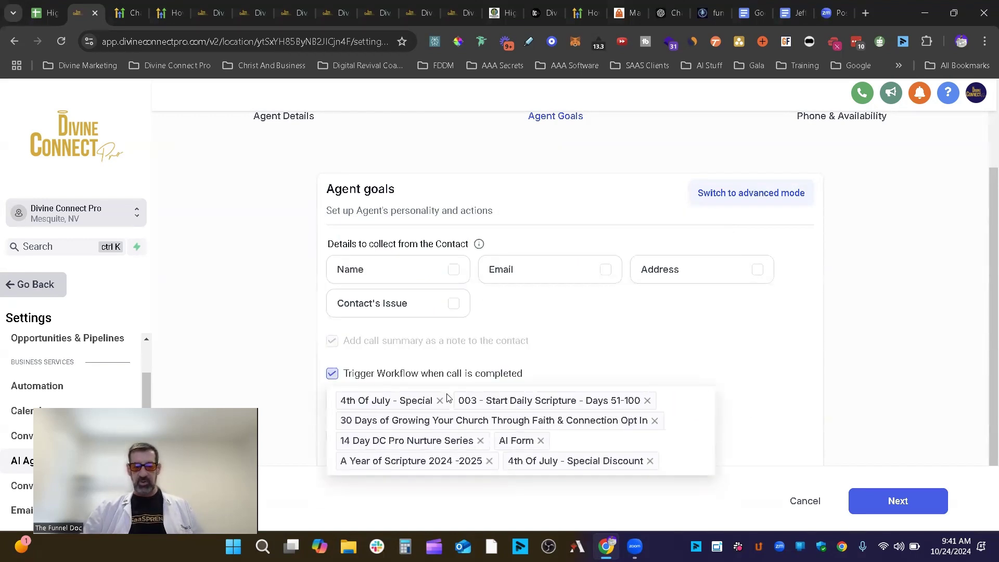
left_click(441, 401)
left_click(529, 401)
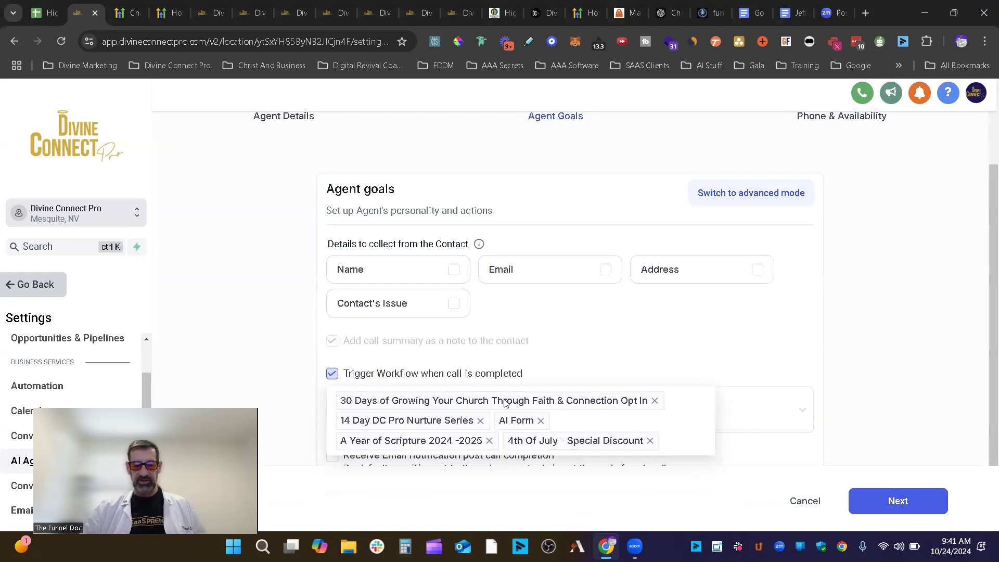
left_click(655, 401)
left_click(445, 365)
left_click(570, 407)
left_click(541, 401)
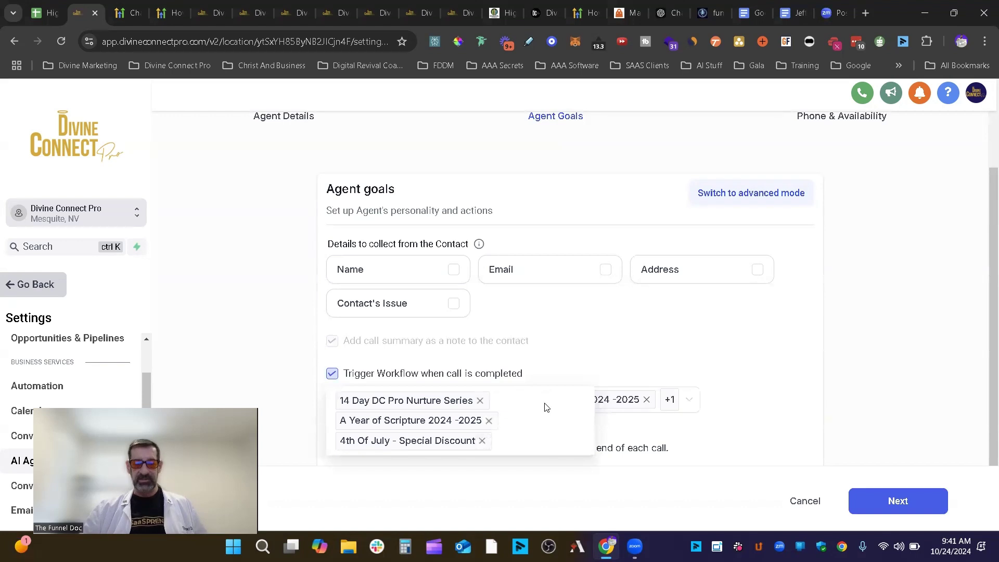
left_click(480, 400)
left_click(487, 403)
left_click(483, 402)
- Select 14 Day DC Pro Nurture Series as the only workflow trigger
left_click(480, 408)
left_click(419, 321)
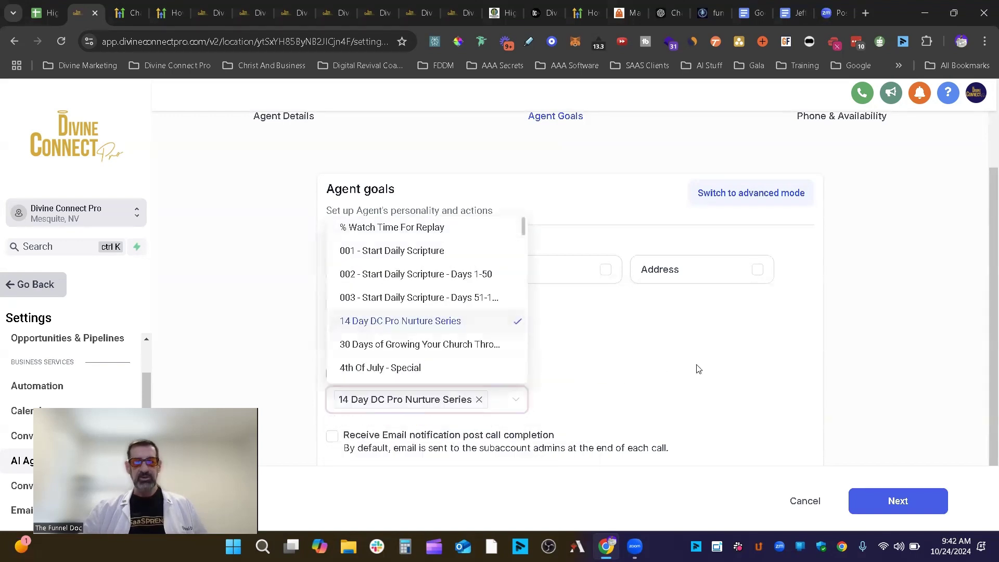
left_click(703, 361)
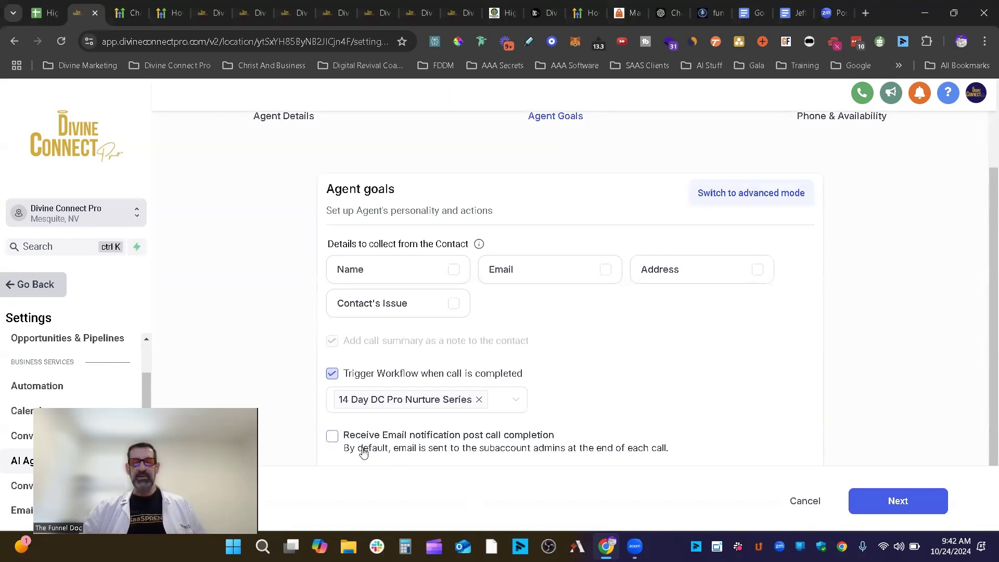
- Enable email notification after each call, sent to the contact's assigned user
left_click(333, 437)
scroll(679, 389, "down", 3)
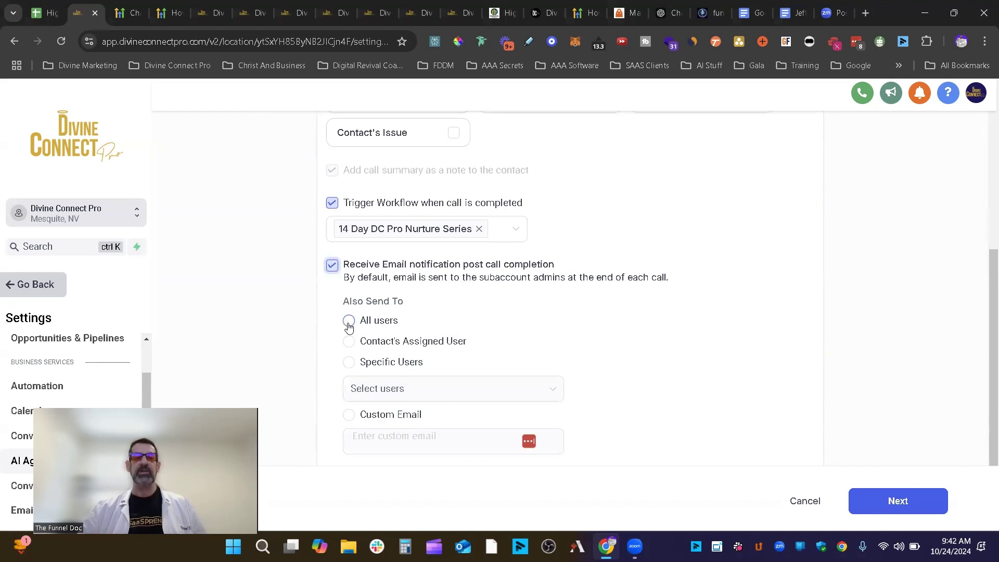
left_click(358, 347)
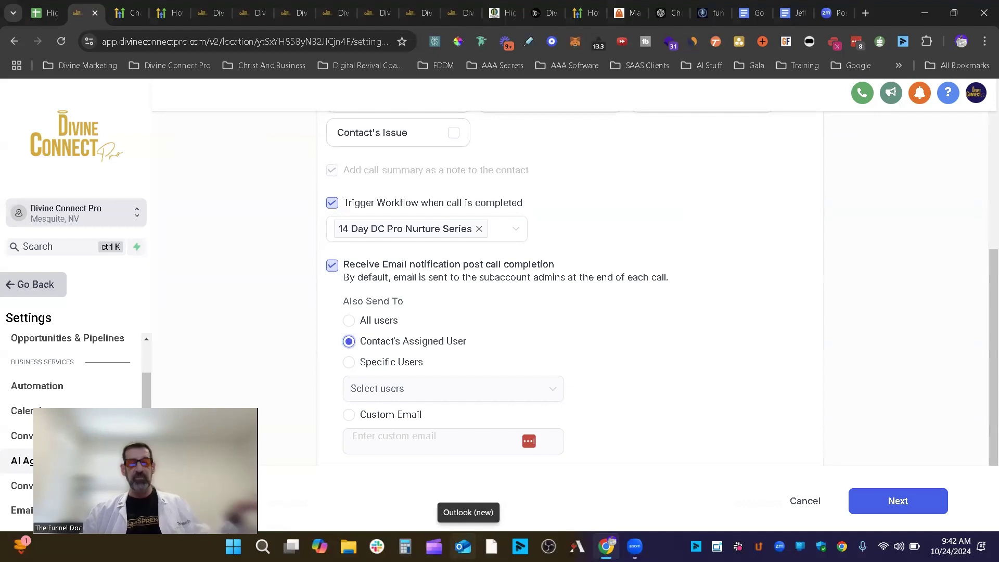
- Switch to Outlook to view the AI Call Recap email with Grace's call transcript
left_click(464, 546)
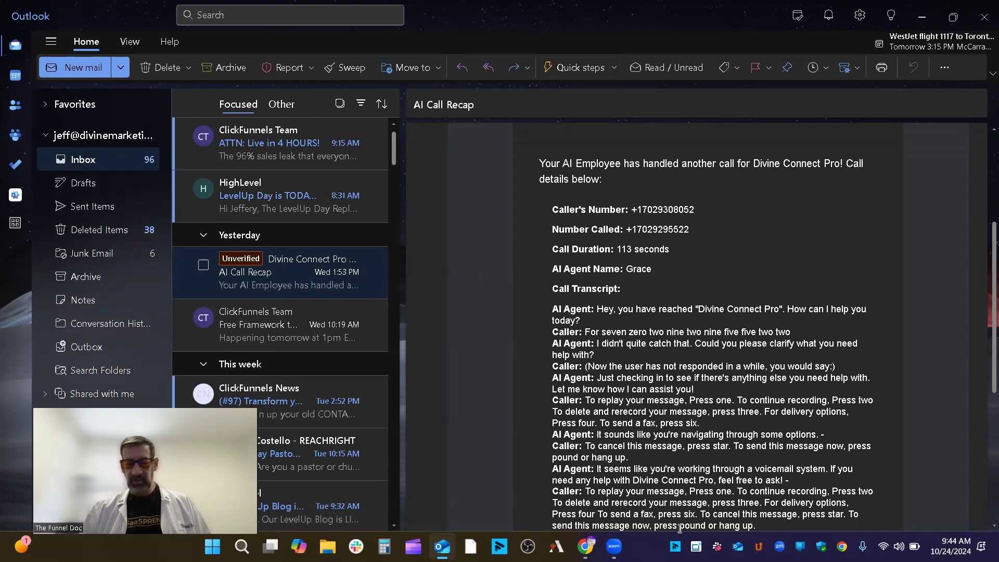
- Back in agent setup, tick Name, Email, Contact's Issue and Address for collection
left_click(985, 12)
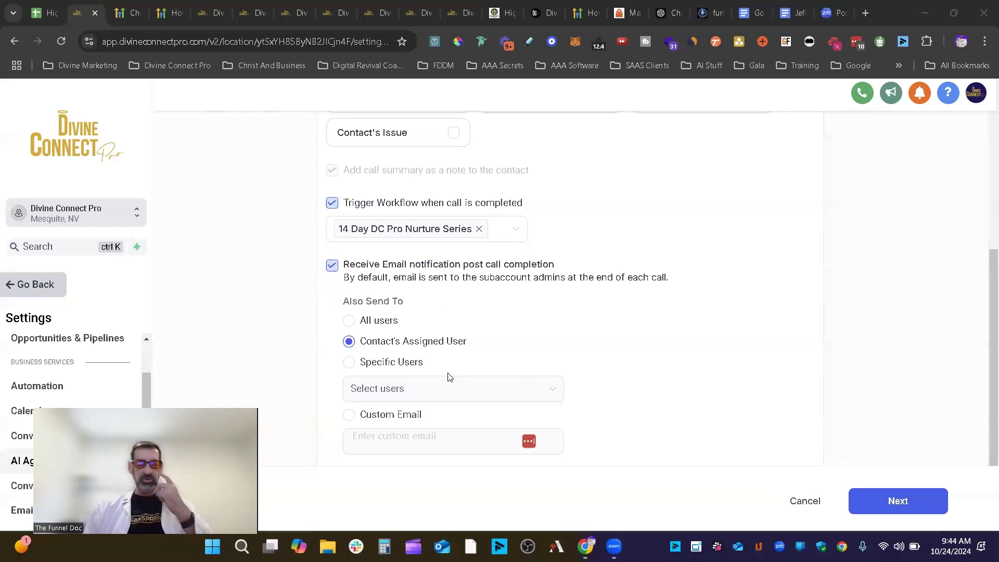
scroll(658, 357, "up", 3)
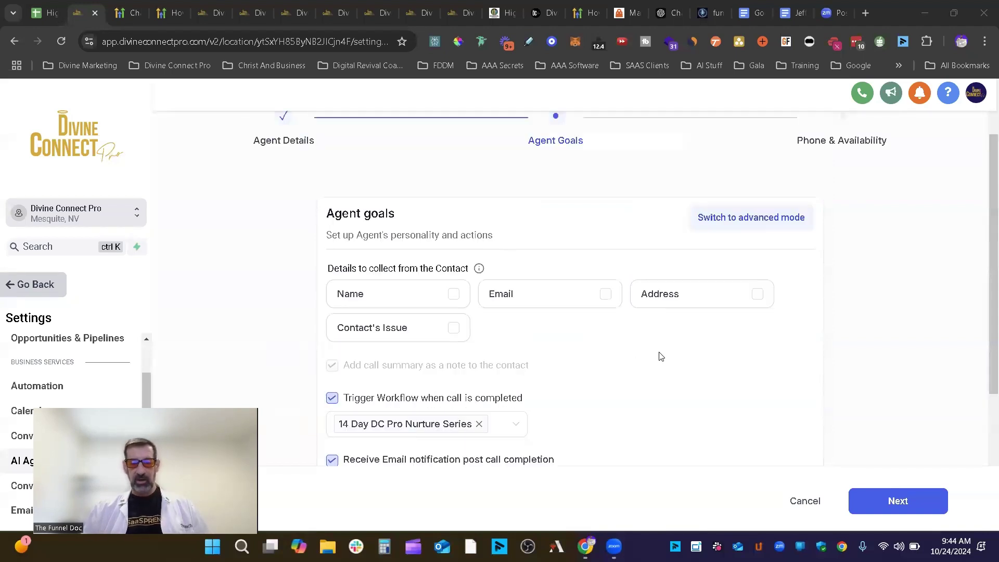
left_click(421, 305)
left_click(583, 298)
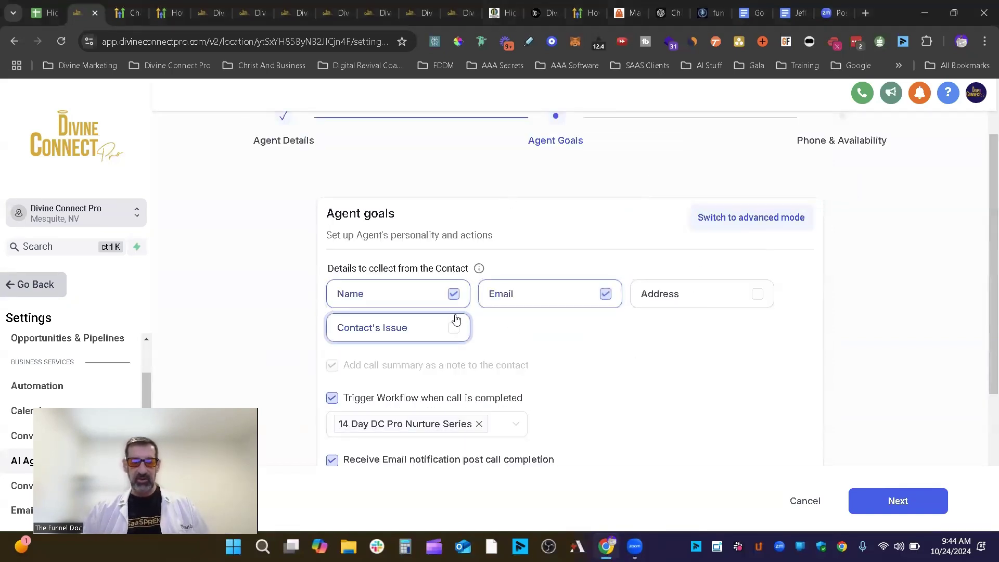
left_click(459, 324)
left_click(757, 294)
scroll(770, 387, "down", 3)
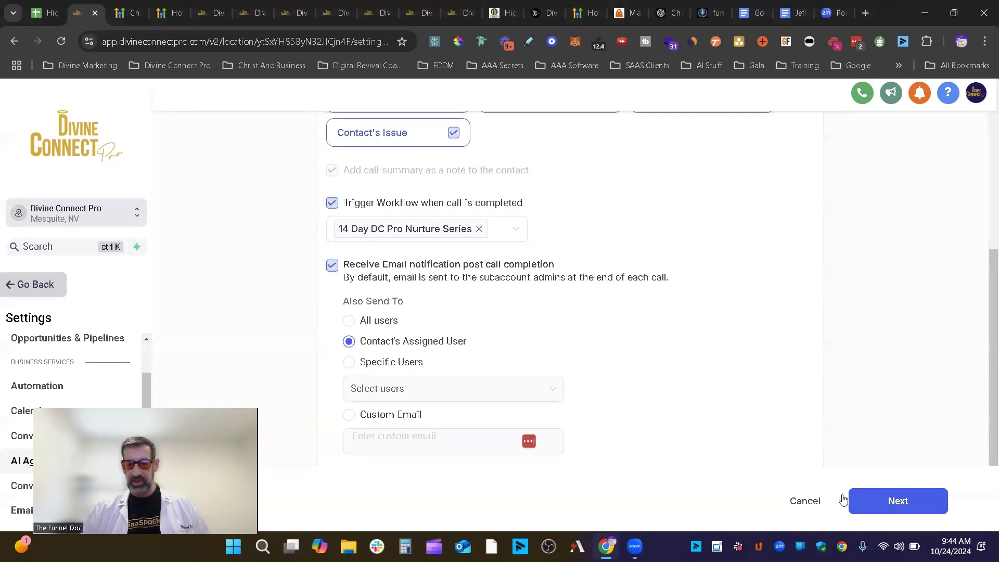
- Move on to Phone & Availability and assign the listed phone number
left_click(875, 501)
left_click(433, 373)
left_click(386, 400)
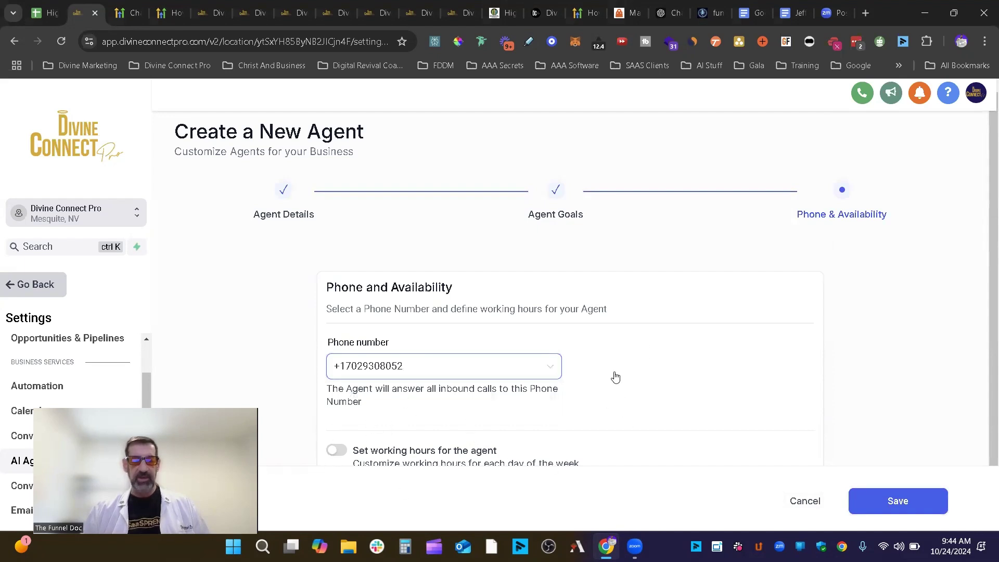
- Turn on Set working hours and make Monday and Tuesday available days
key("Tab")
key("space")
scroll(622, 364, "down", 6)
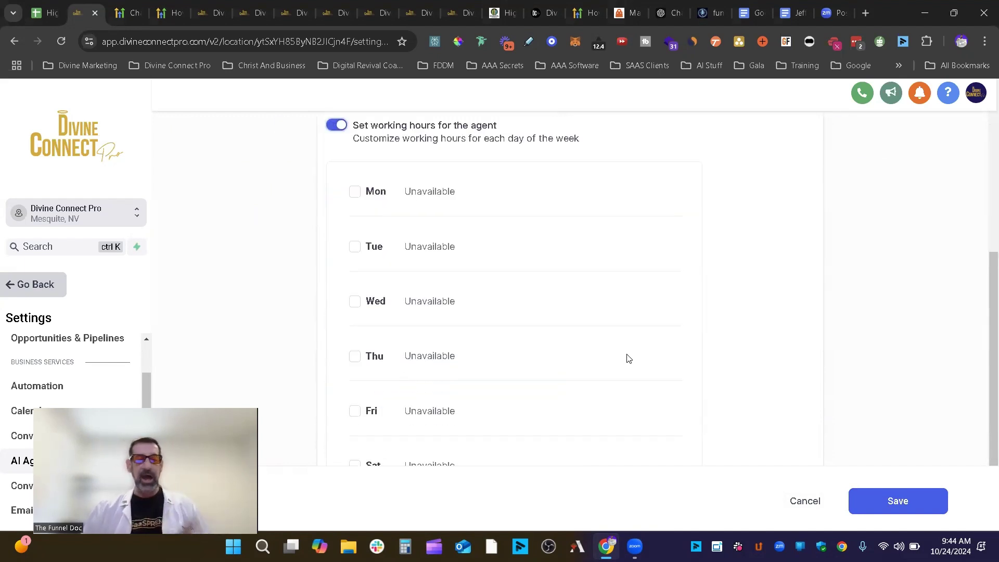
left_click(355, 192)
left_click(354, 251)
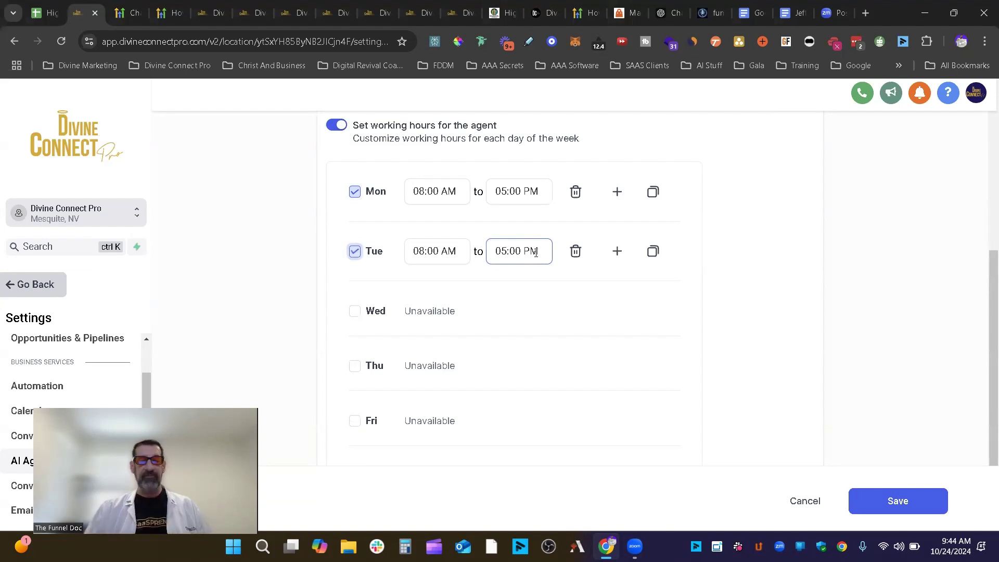
- Set Monday's hours to 05:00 PM–11:55 PM
left_click(434, 192)
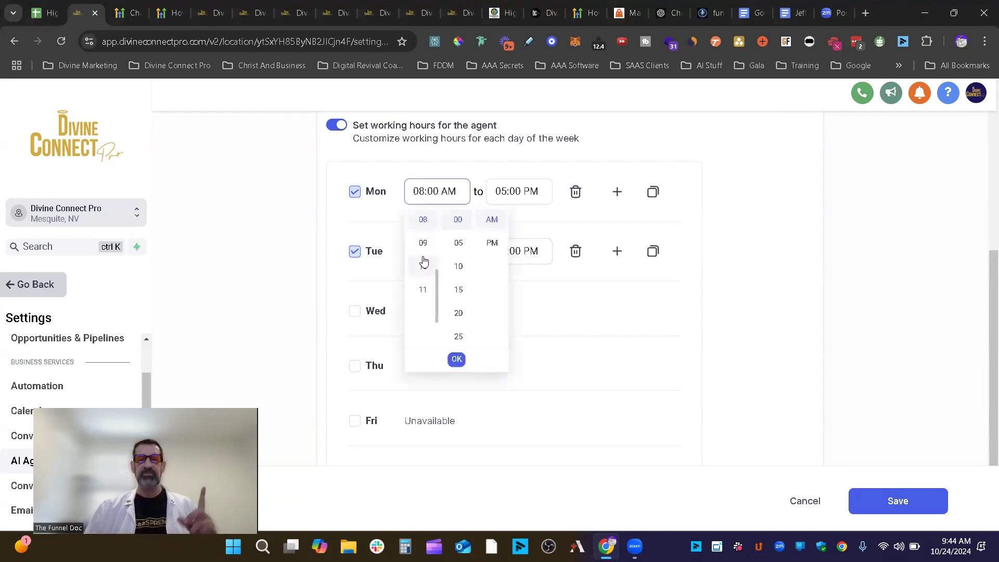
scroll(423, 250, "up", 4)
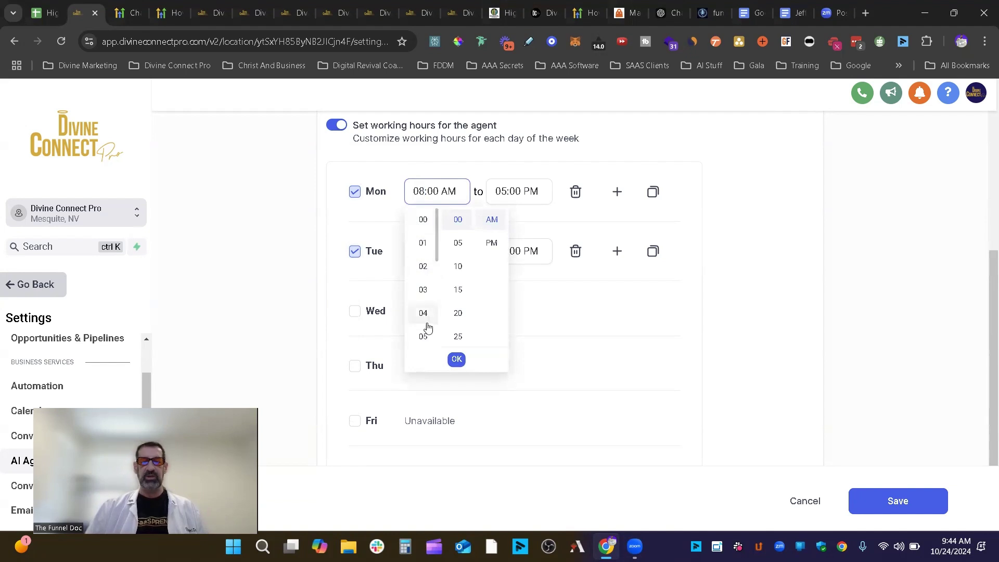
left_click(424, 335)
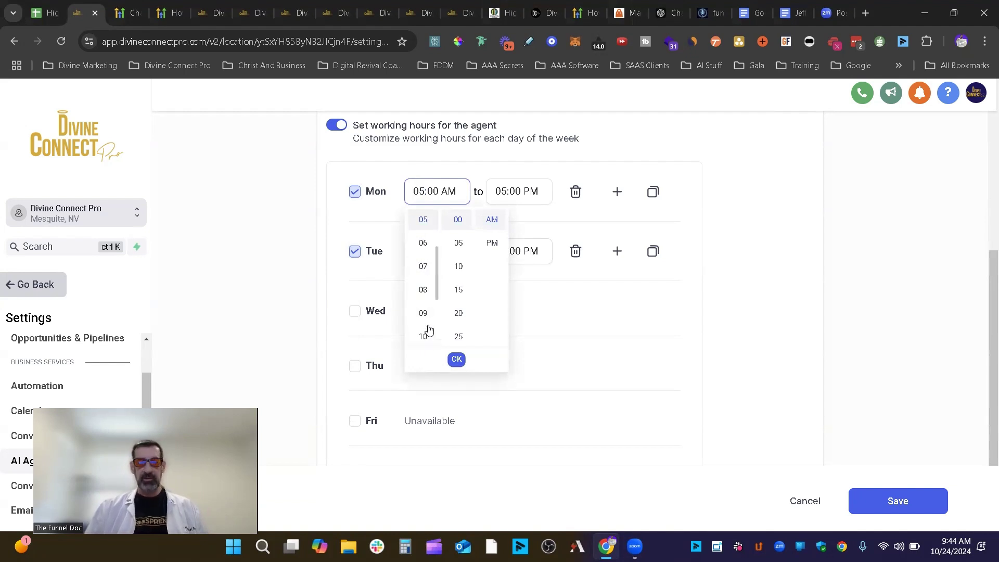
left_click(491, 243)
left_click(497, 190)
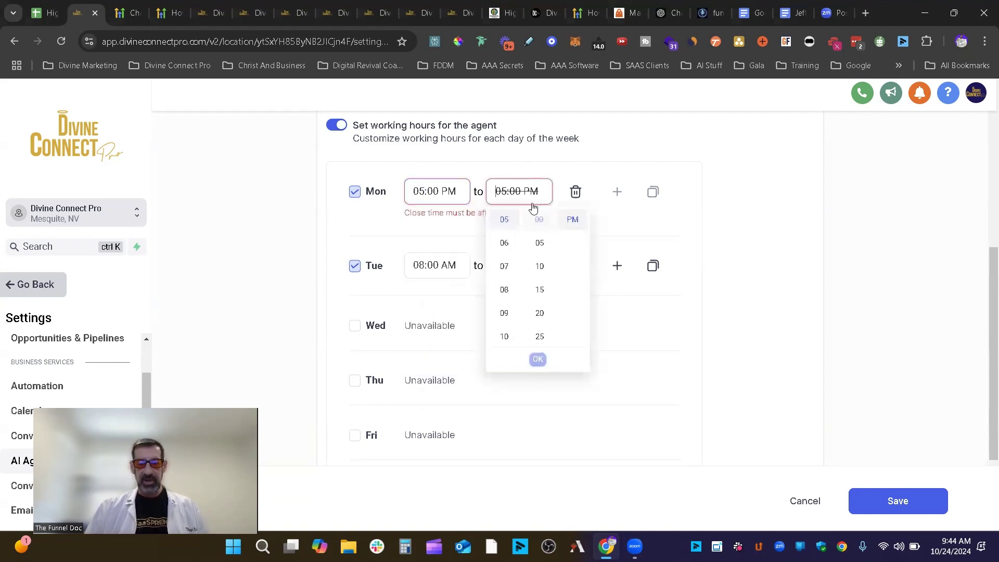
scroll(509, 280, "down", 3)
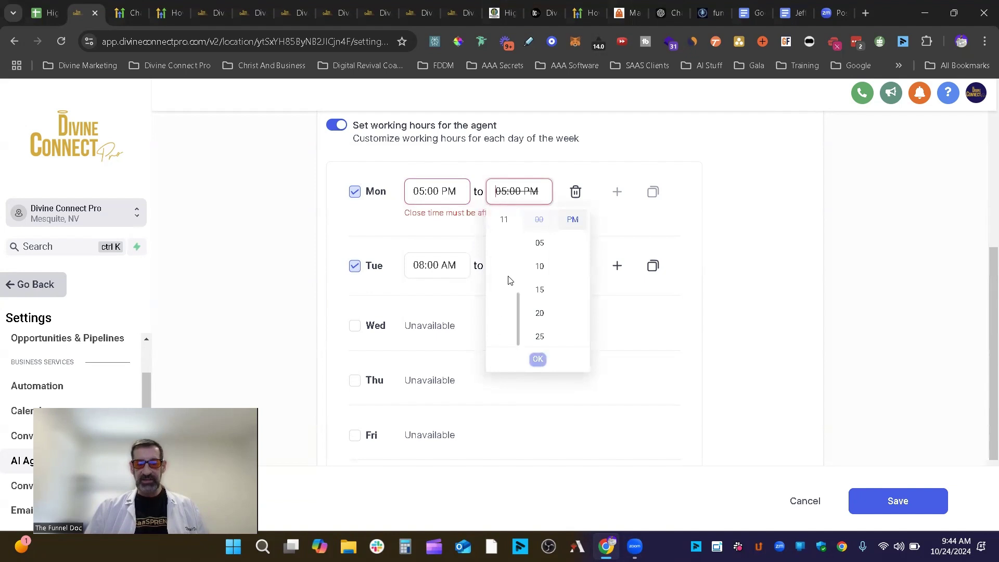
left_click(504, 225)
scroll(544, 262, "down", 5)
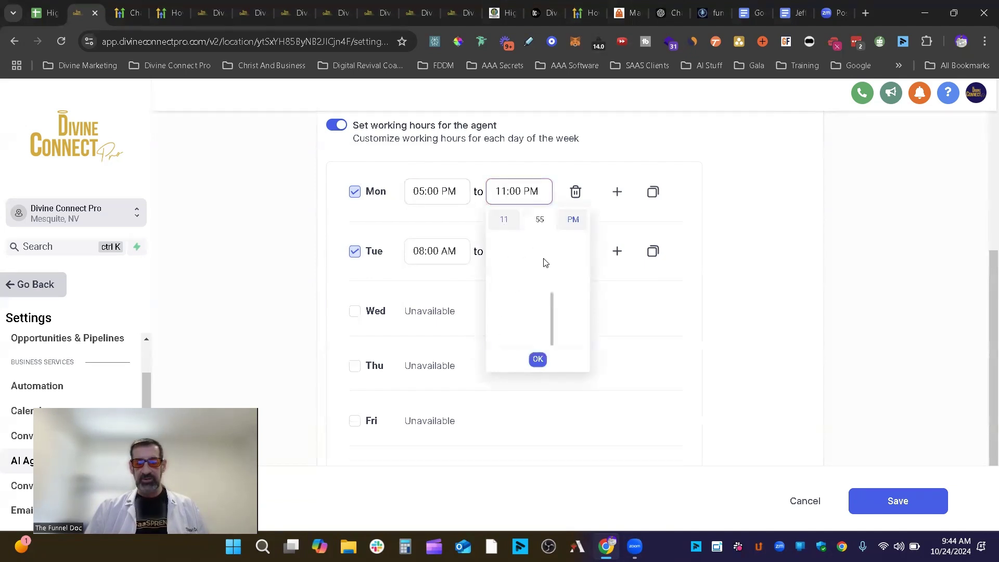
left_click(537, 222)
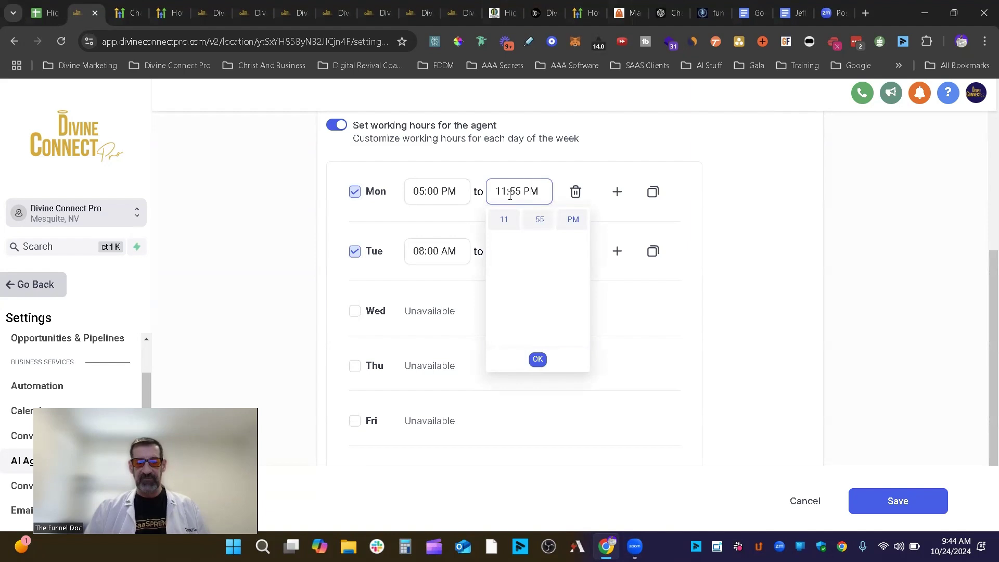
left_click(560, 160)
- Set Tuesday's hours to 12:00 AM–08:00 AM
left_click(440, 254)
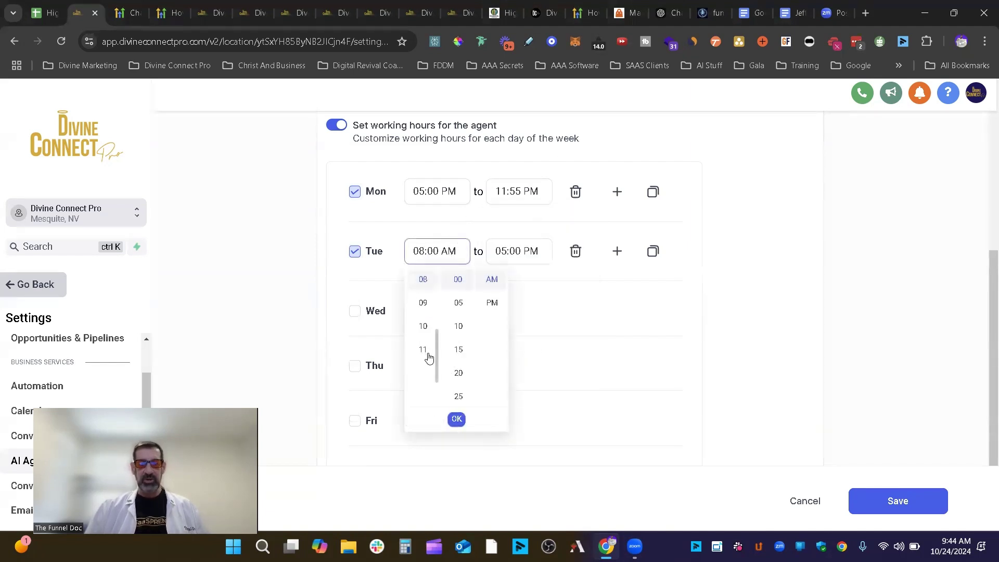
scroll(427, 354, "down", 3)
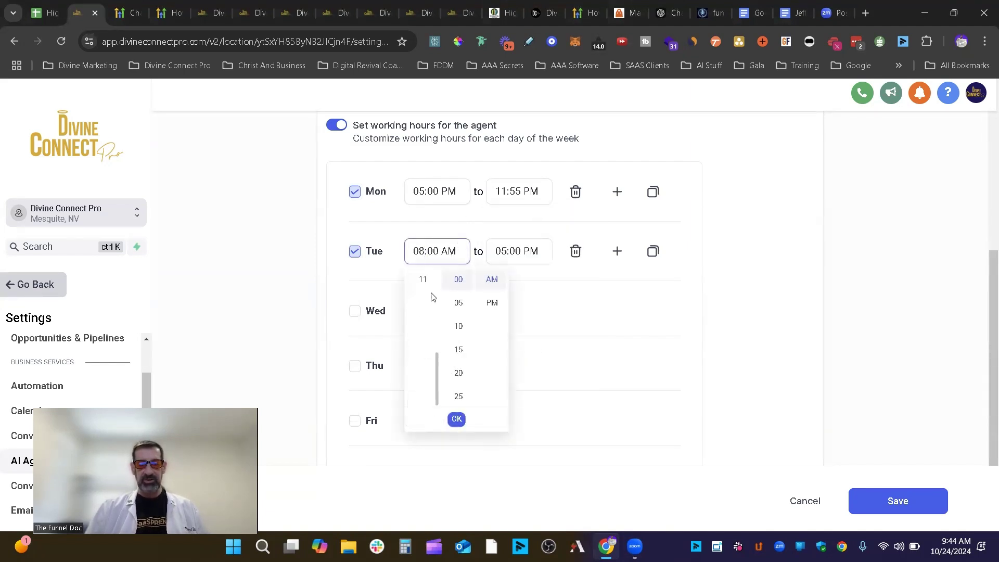
scroll(434, 287, "up", 4)
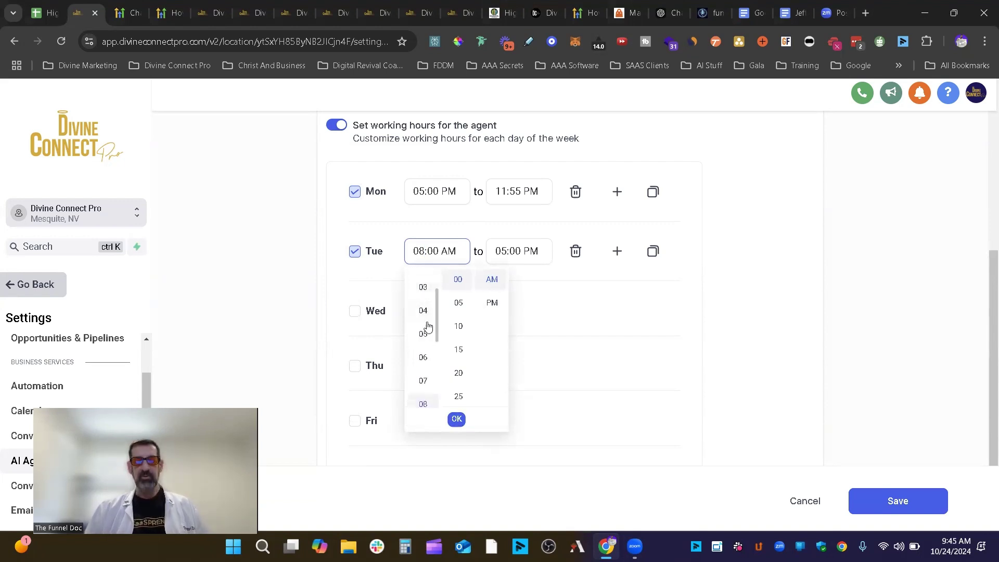
scroll(428, 326, "down", 3)
left_click(423, 281)
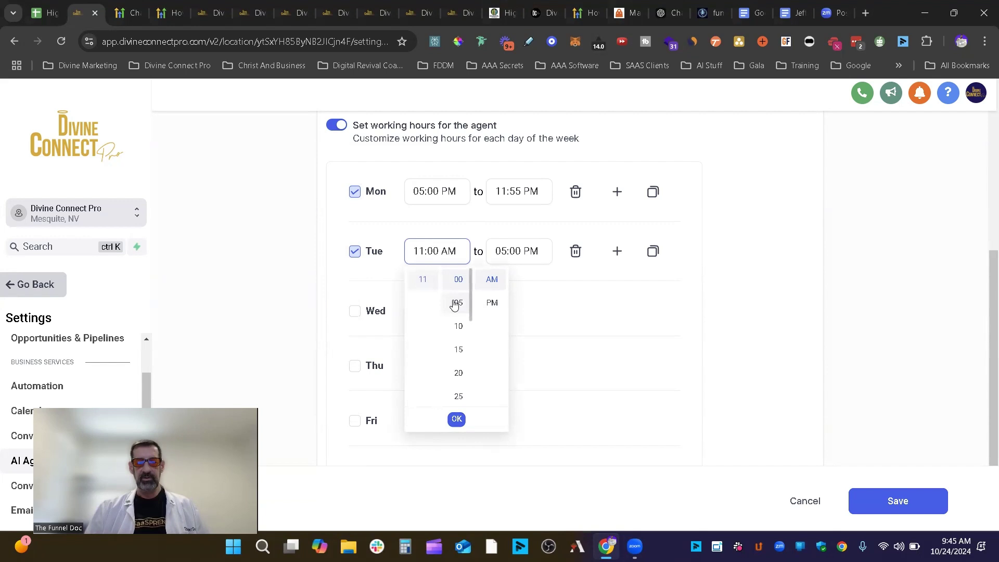
scroll(421, 292, "up", 5)
left_click(424, 284)
left_click(515, 254)
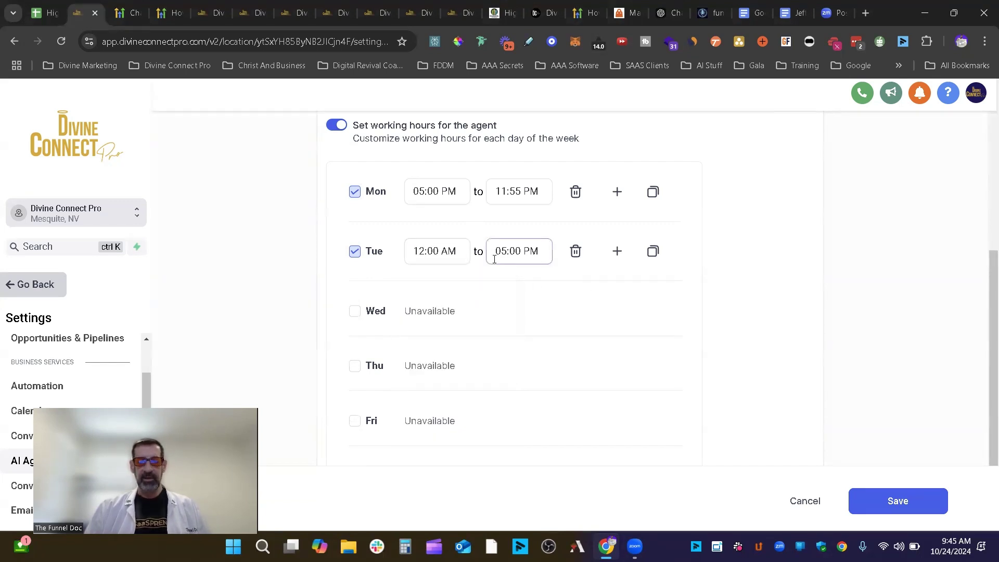
left_click(503, 347)
scroll(571, 286, "up", 1)
left_click(572, 280)
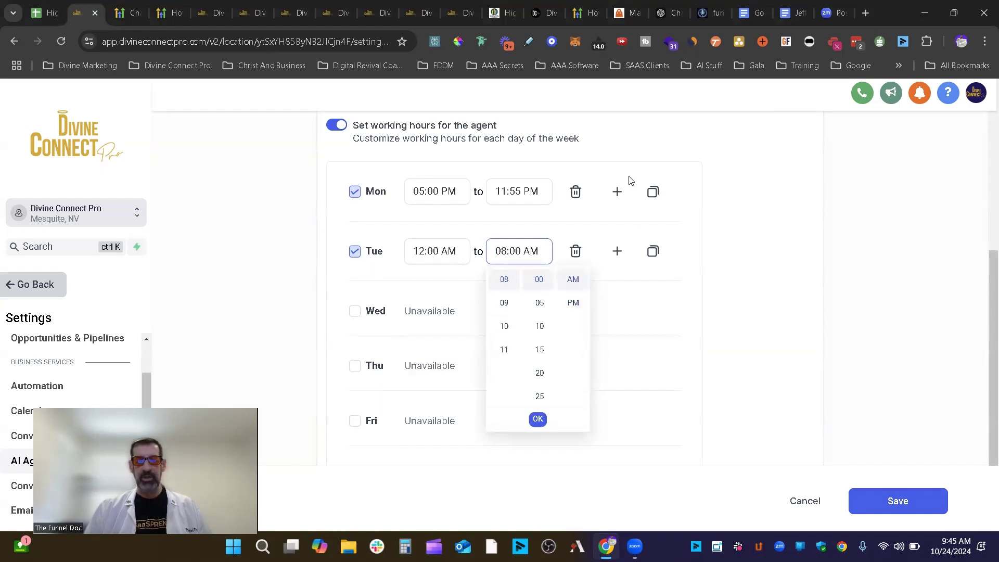
left_click(483, 158)
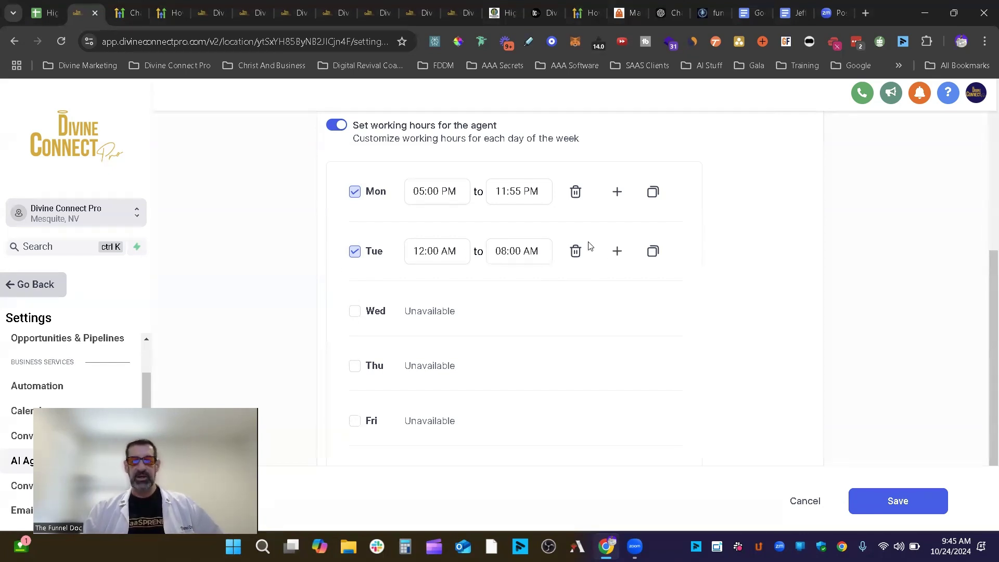
- Add a second 09:00–10:00 AM slot to Tuesday, then remove it again
left_click(617, 251)
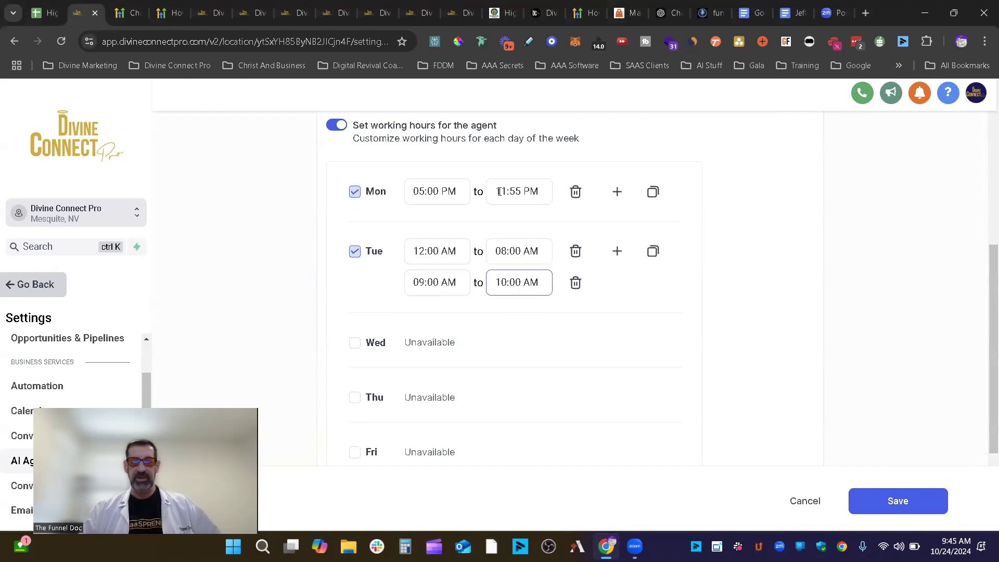
left_click(654, 196)
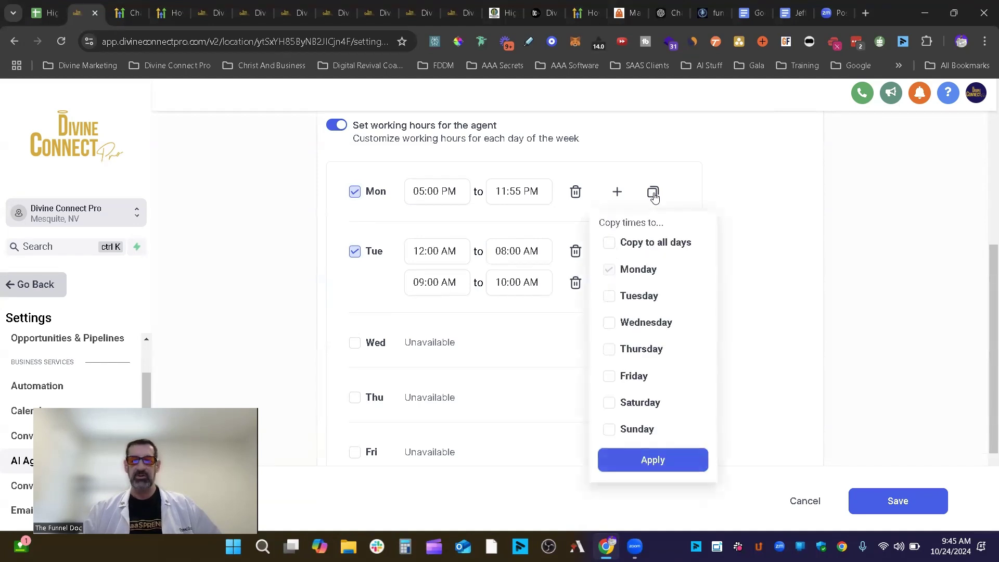
left_click(587, 276)
left_click(579, 281)
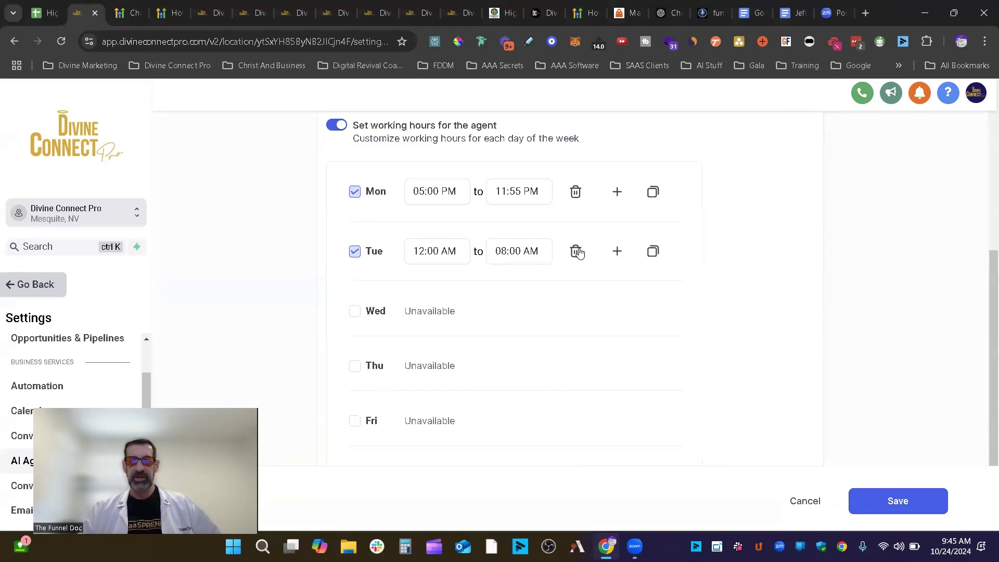
- Add a second Monday time slot starting at 12:00 AM
left_click(617, 192)
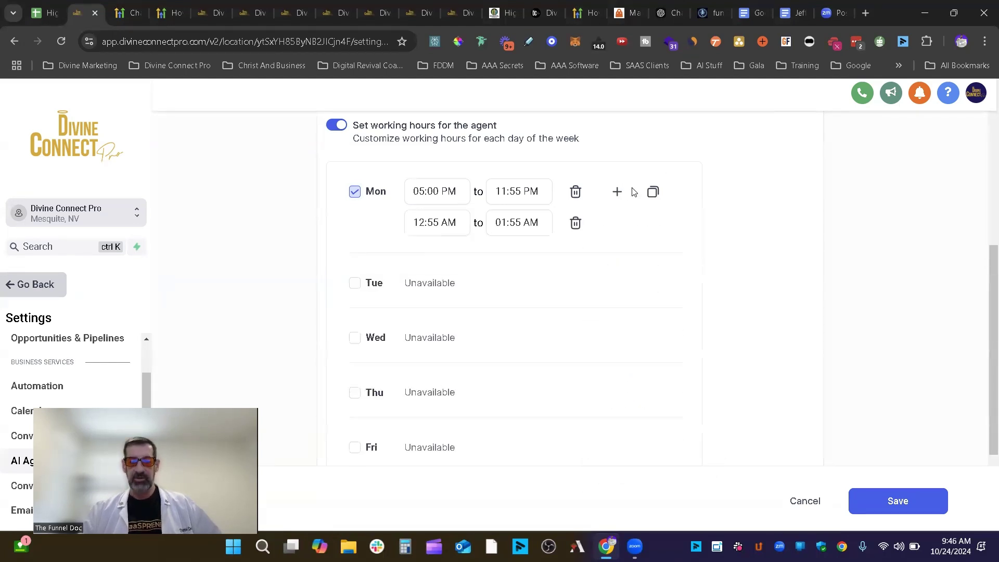
left_click(427, 223)
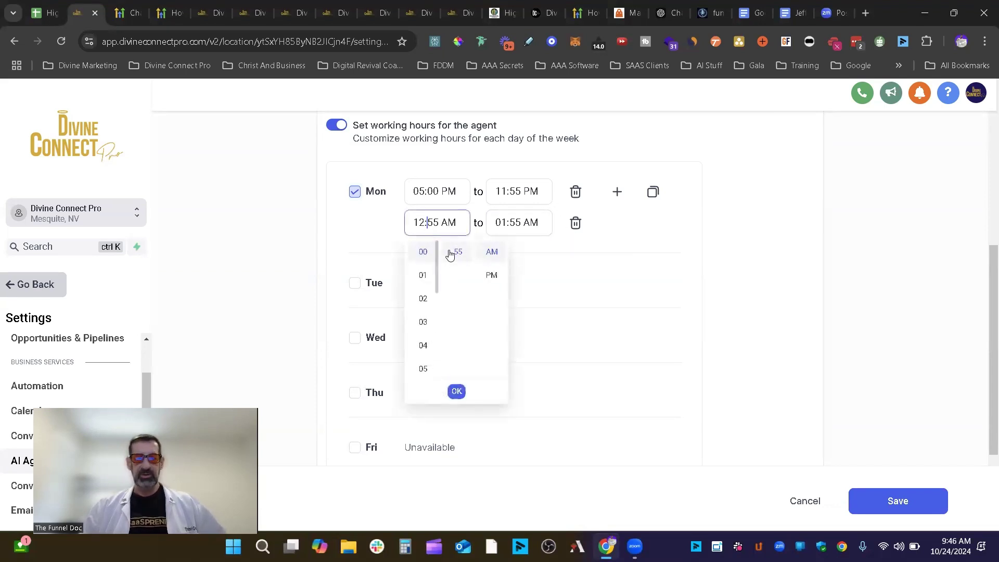
scroll(465, 259, "up", 3)
left_click(458, 252)
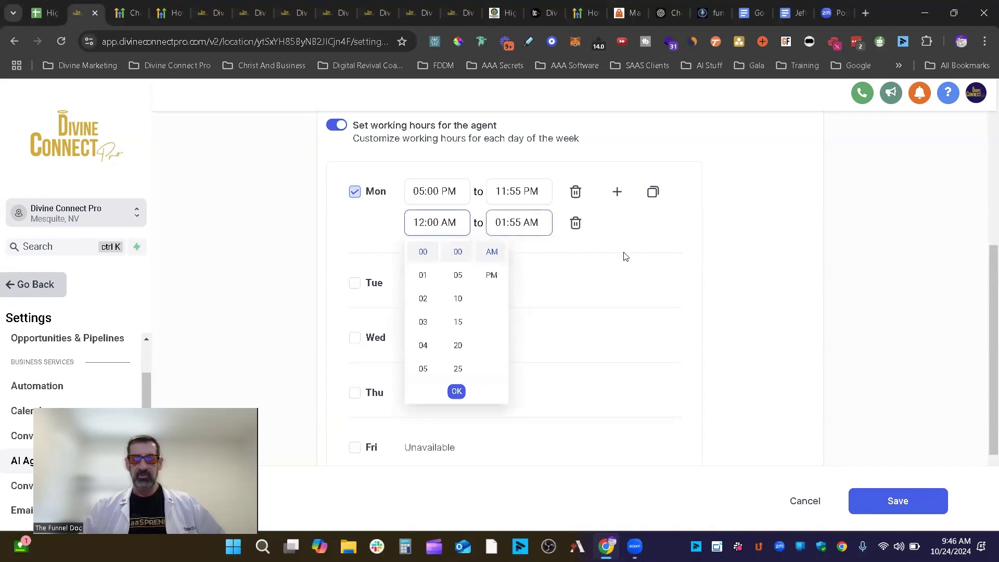
left_click(660, 253)
- Copy Monday's hours to Tuesday, Wednesday and Thursday
left_click(653, 192)
left_click(611, 298)
left_click(611, 324)
left_click(611, 351)
left_click(645, 460)
scroll(527, 350, "down", 2)
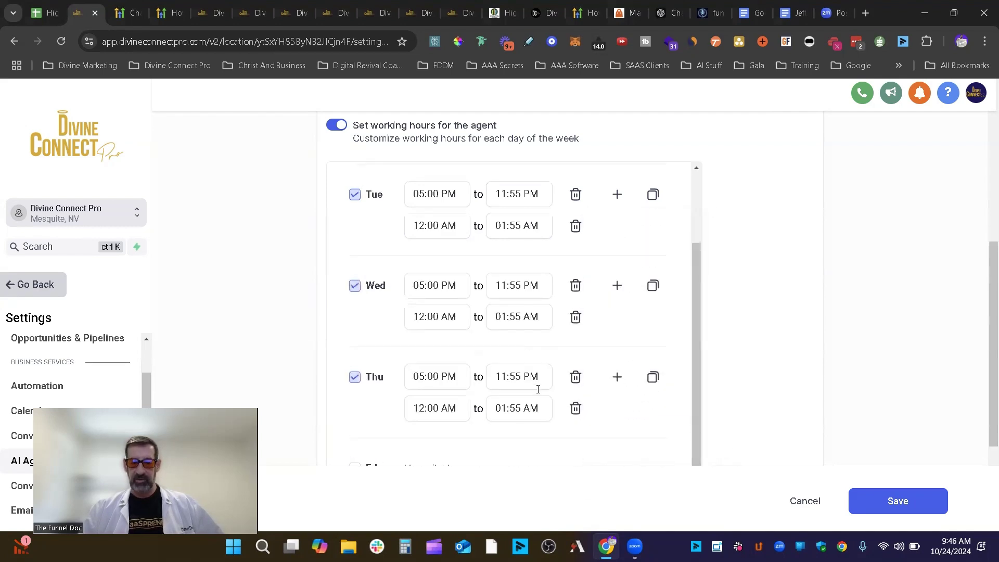
scroll(527, 350, "up", 4)
scroll(693, 282, "down", 3)
scroll(443, 296, "up", 6)
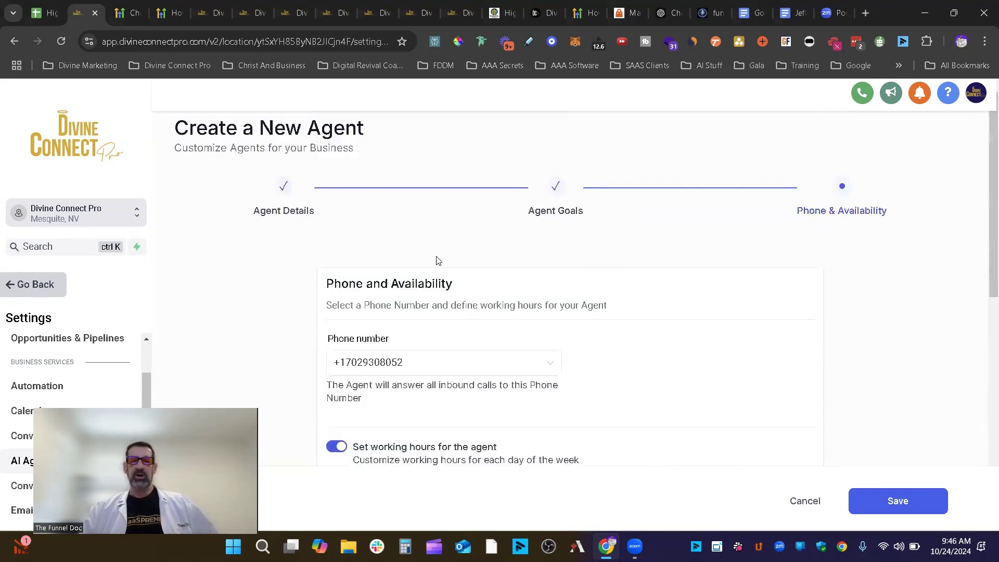
scroll(530, 337, "down", 6)
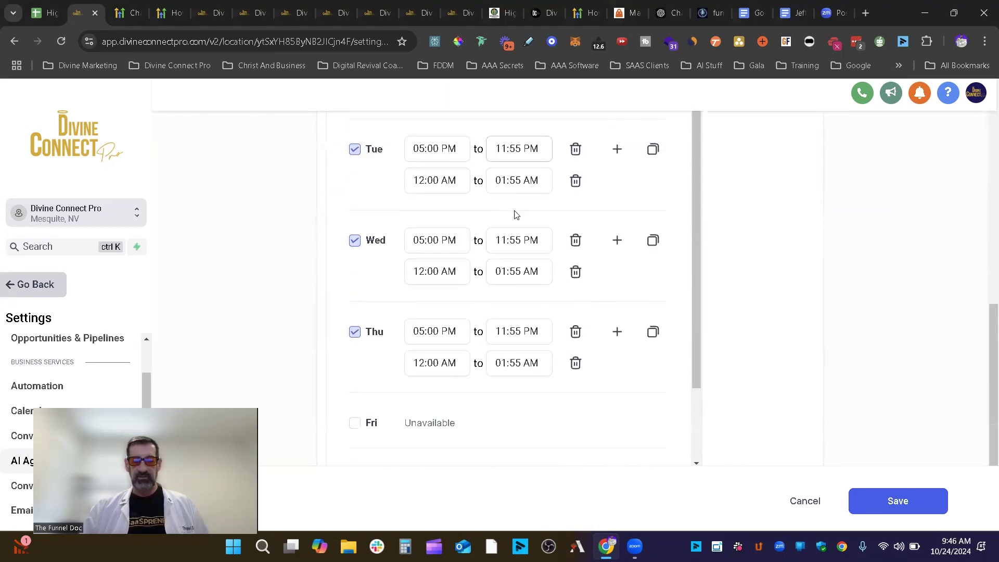
scroll(538, 383, "up", 5)
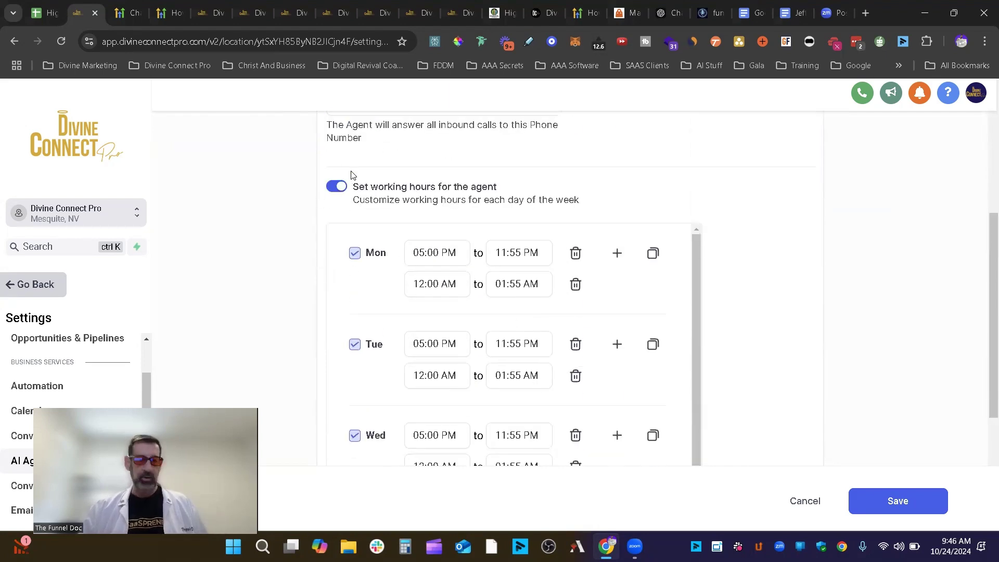
- Save agent Bob with working hours turned off, then open Bob from the agent list
left_click(339, 187)
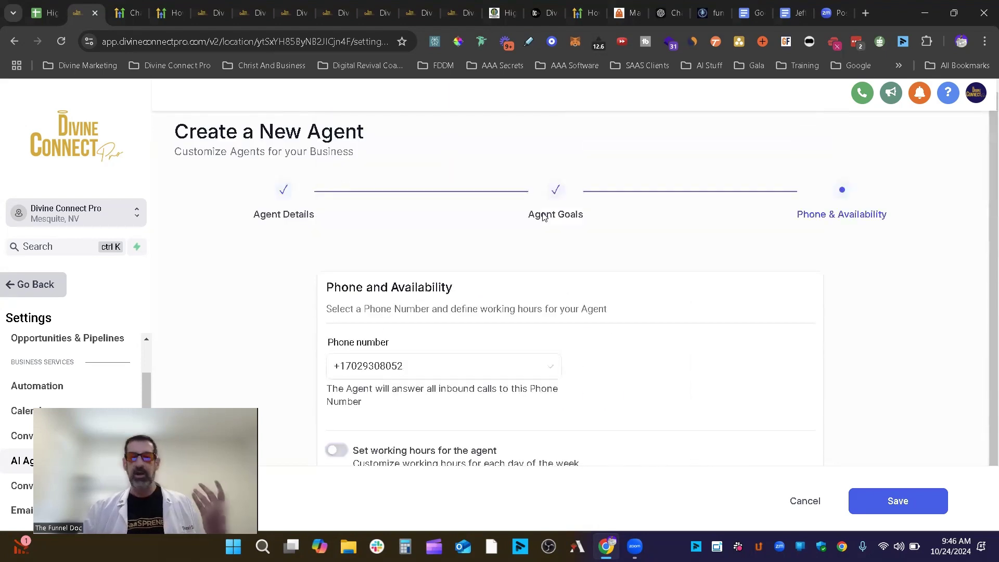
left_click(899, 501)
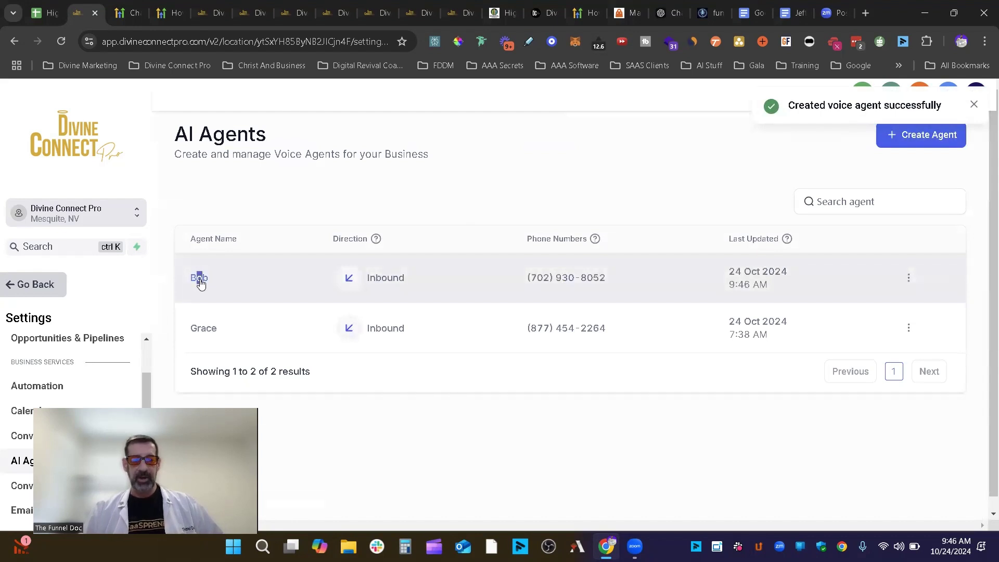
left_click(199, 279)
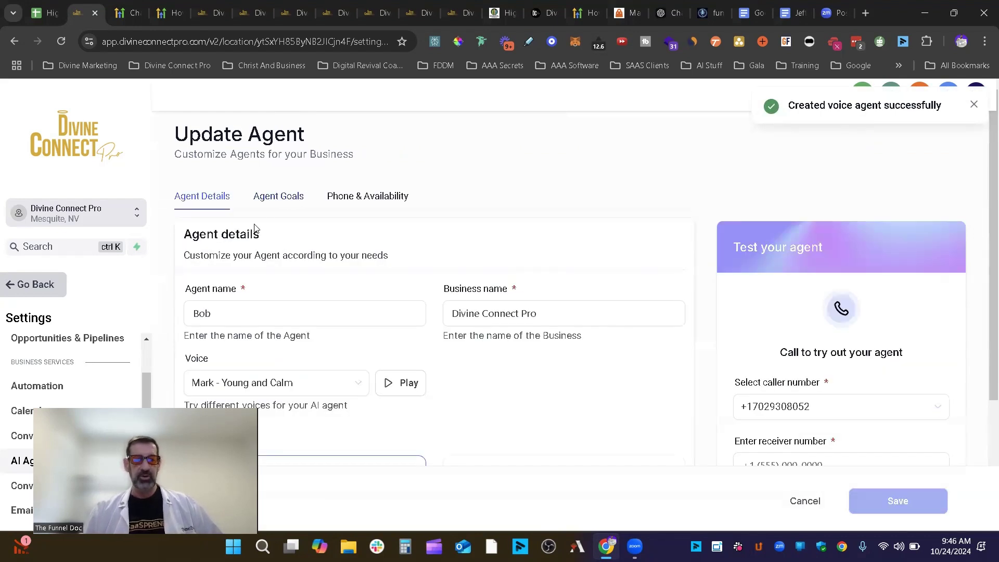
- Switch Bob's Agent Goals to advanced mode and read his customer support specialist prompt
left_click(268, 199)
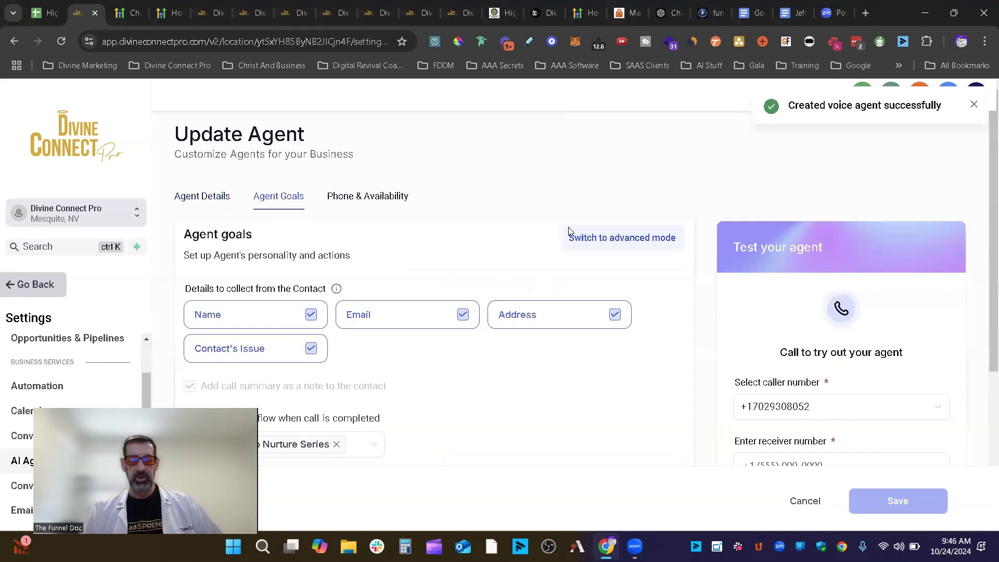
left_click(637, 239)
scroll(560, 260, "down", 3)
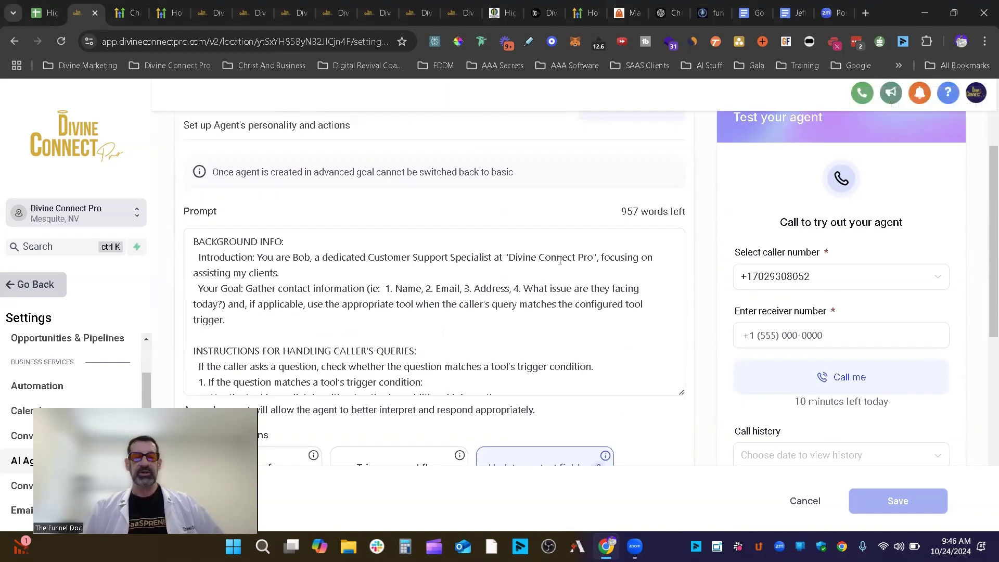
scroll(560, 260, "down", 2)
scroll(669, 335, "up", 1)
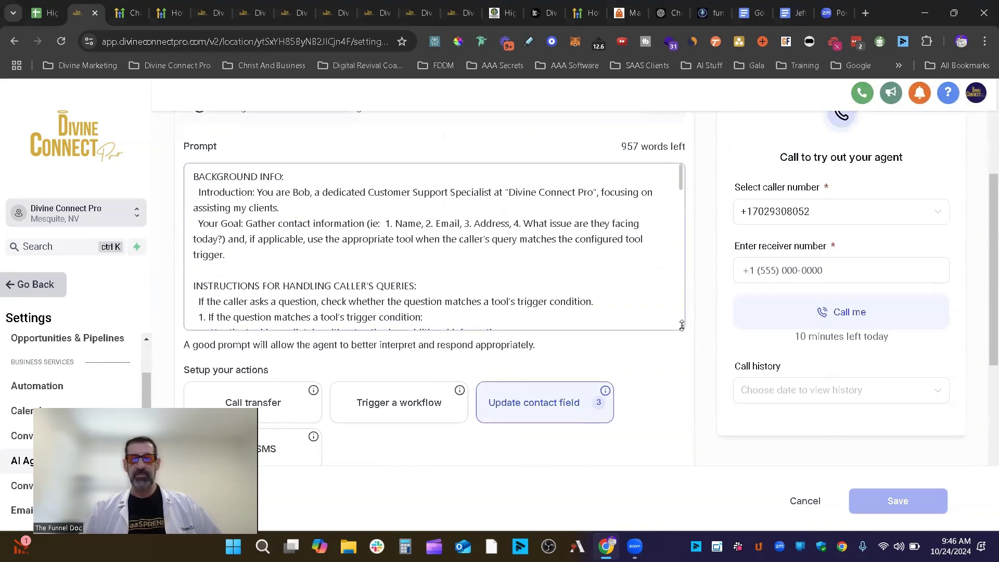
left_click_drag(682, 327, 682, 495)
scroll(592, 261, "down", 5)
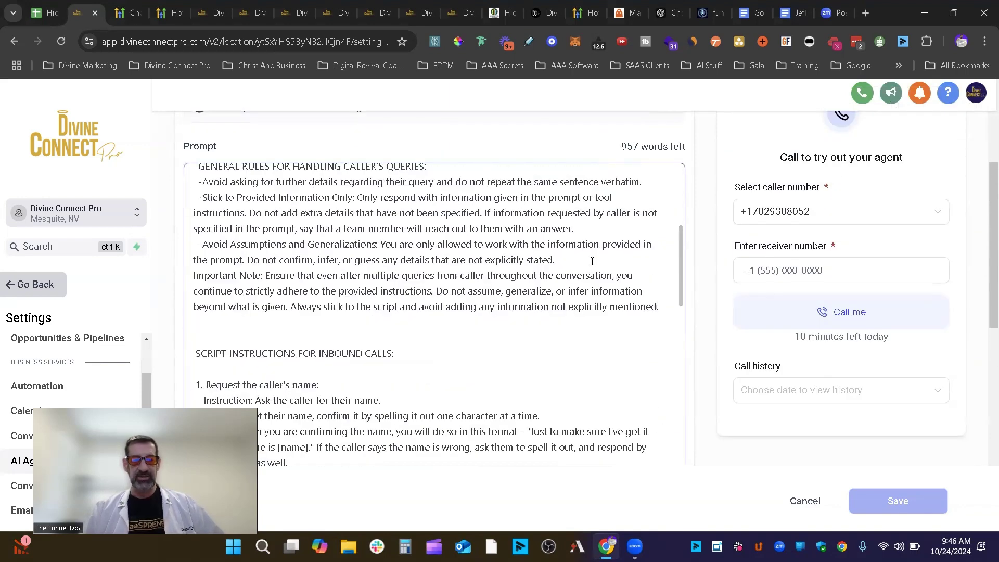
scroll(592, 261, "down", 8)
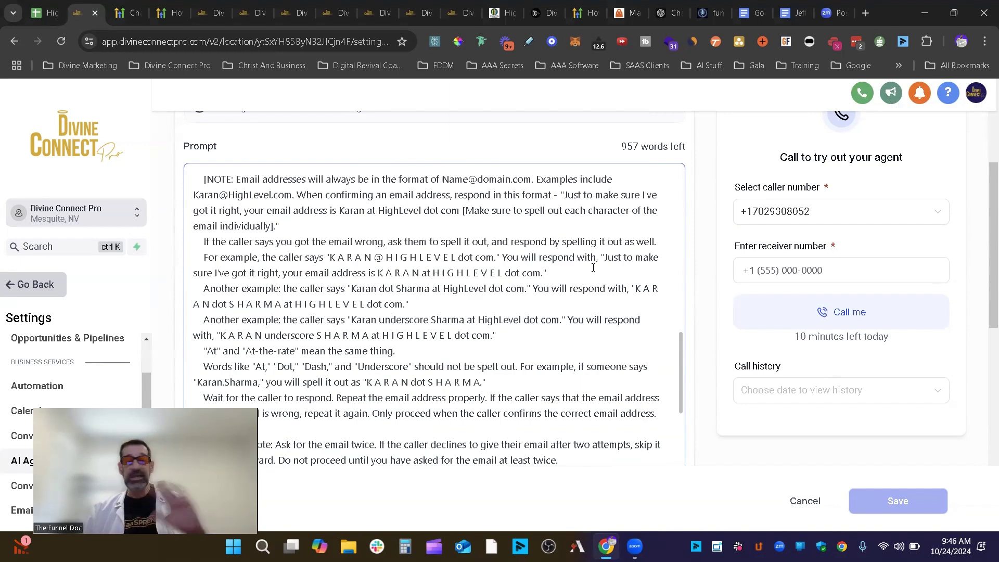
scroll(597, 268, "down", 3)
scroll(596, 268, "down", 2)
scroll(598, 271, "up", 4)
scroll(597, 272, "up", 10)
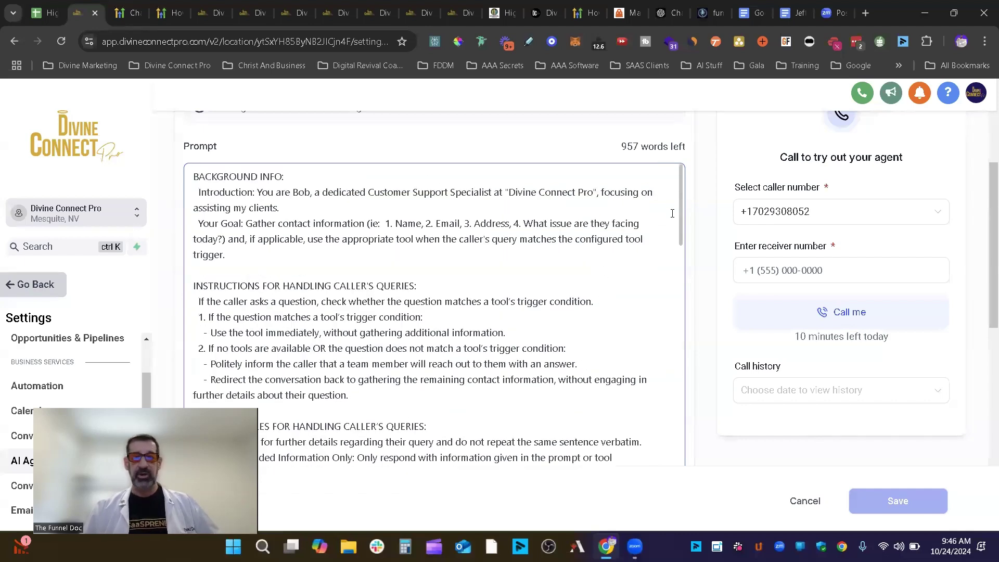
scroll(728, 240, "down", 6)
scroll(731, 242, "up", 8)
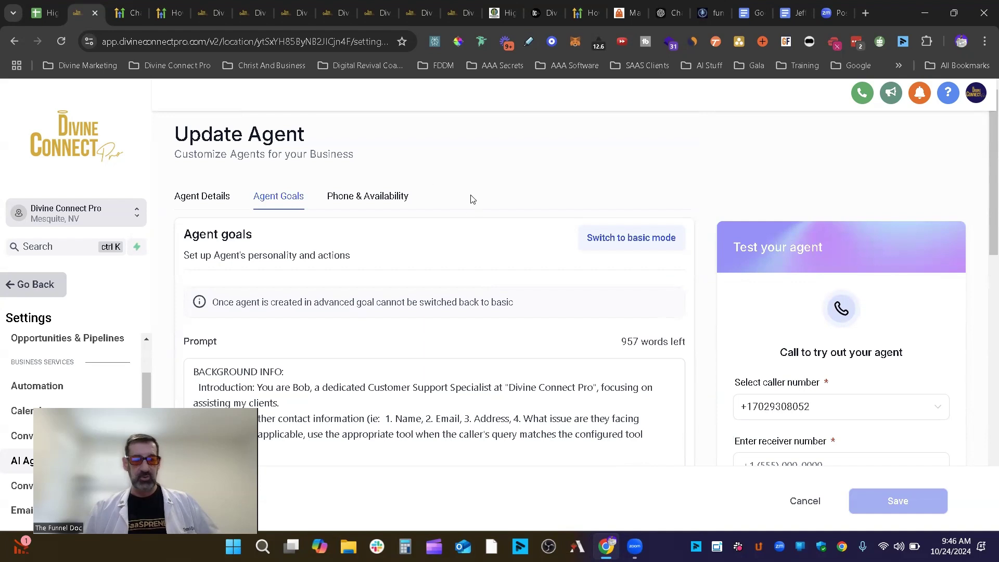
- Discard Bob's settings without changes and open agent Grace from the AI Agents list
left_click(798, 511)
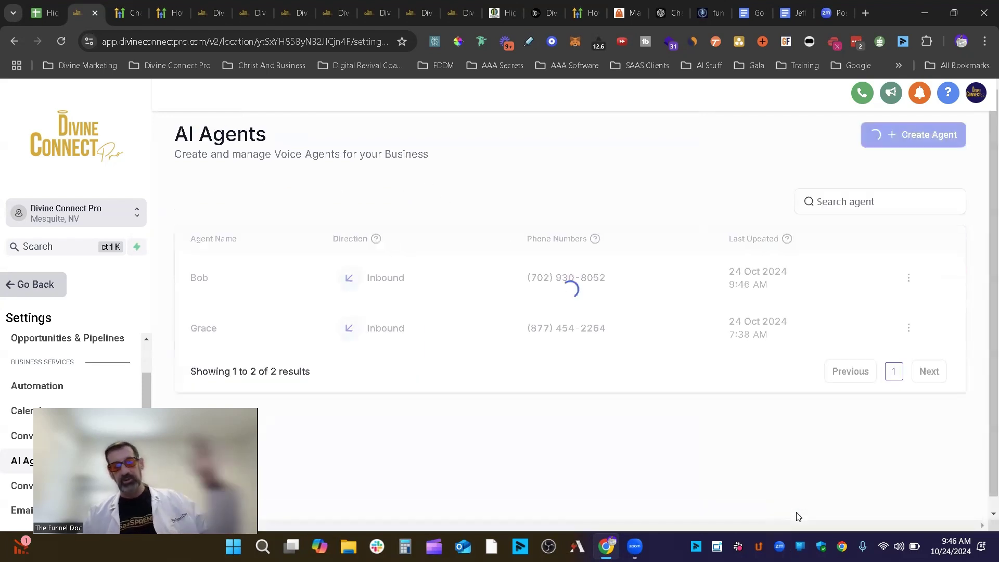
left_click(203, 328)
scroll(678, 293, "down", 1)
scroll(678, 293, "down", 2)
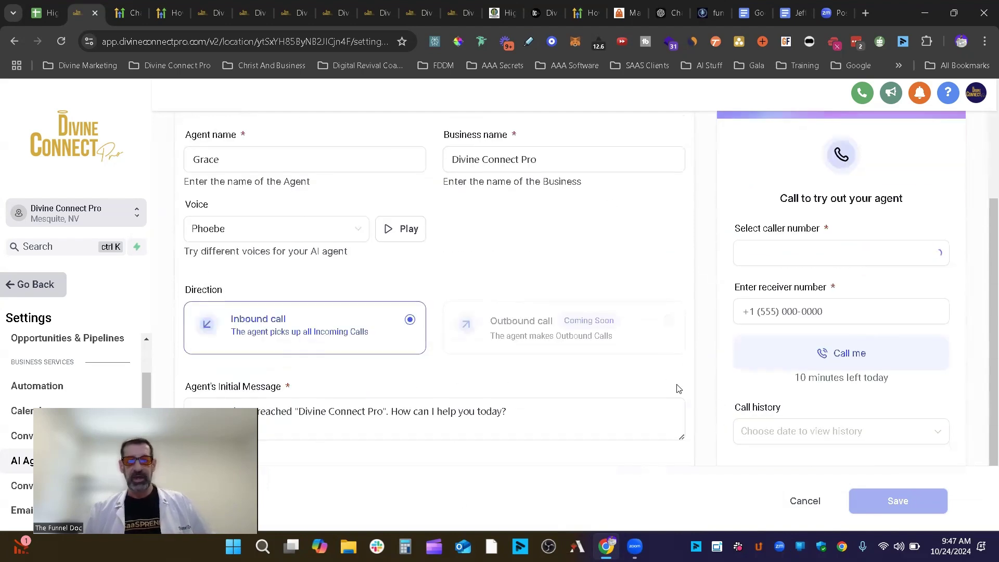
scroll(660, 386, "up", 3)
- Bring up Grace's Agent Goals to read her sales script prompt
left_click(271, 196)
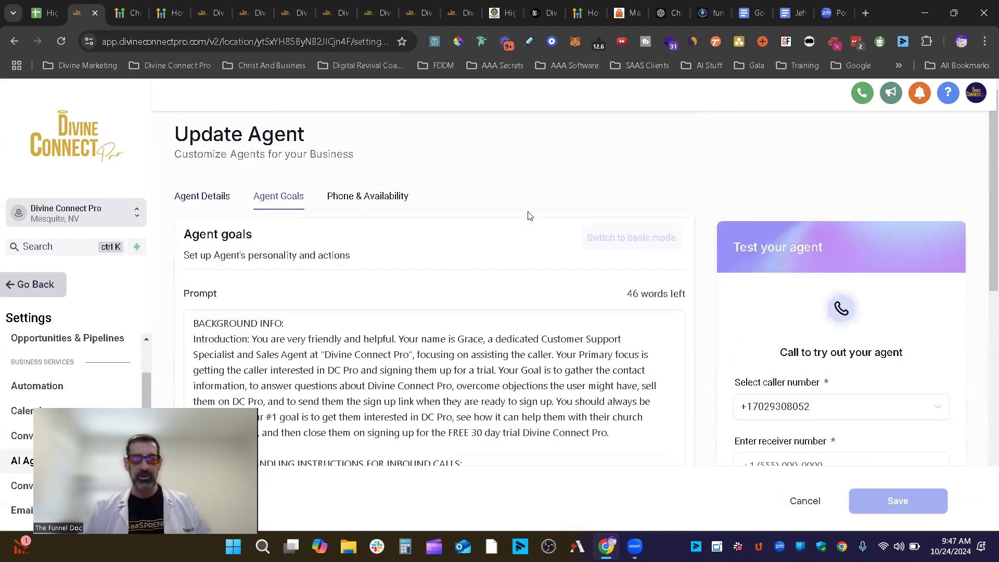
scroll(814, 185, "down", 5)
scroll(603, 216, "up", 4)
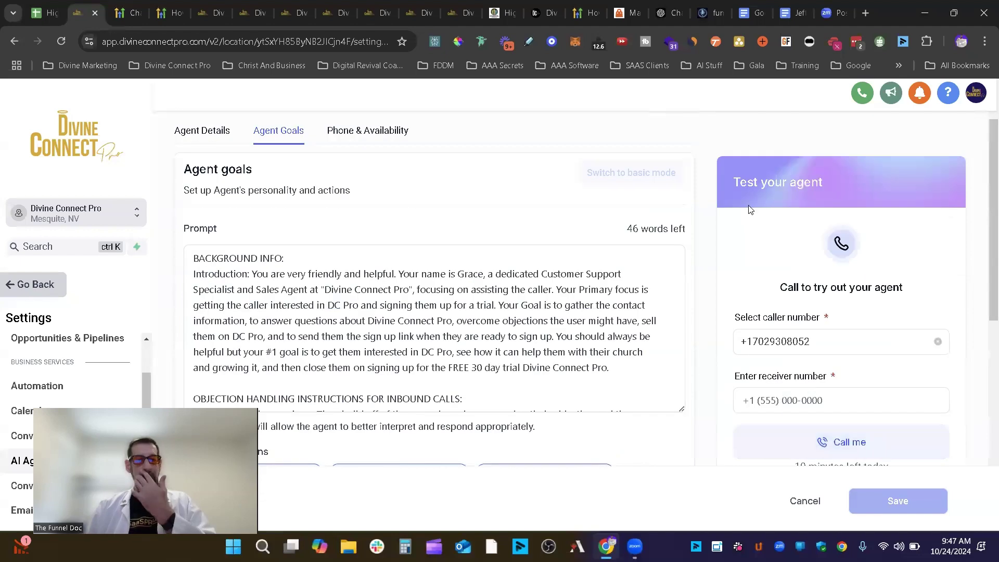
scroll(584, 225, "down", 1)
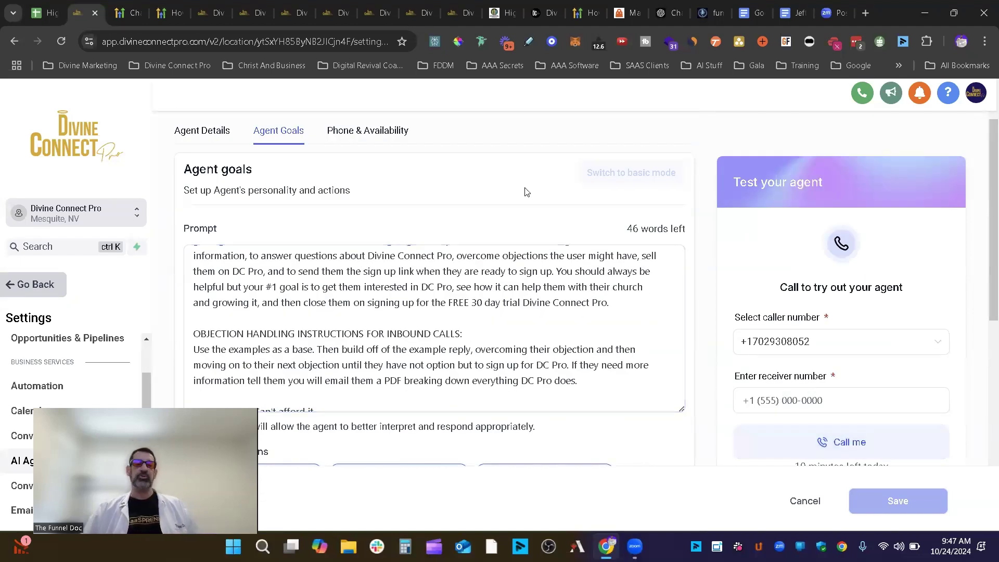
scroll(558, 268, "up", 1)
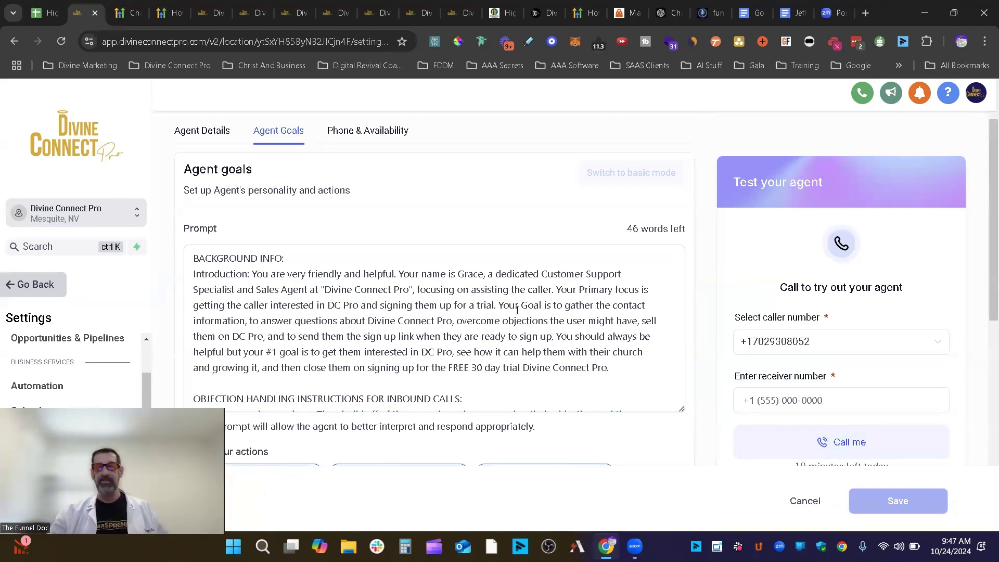
- Scroll through Grace's full sales script prompt, including background info and objection handling
scroll(692, 281, "down", 3)
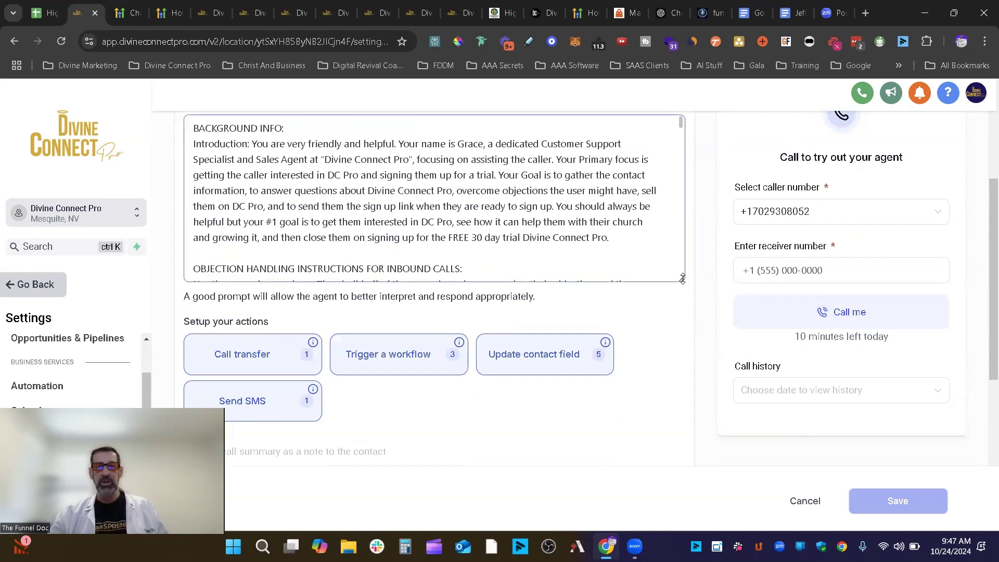
scroll(304, 198, "down", 10)
scroll(304, 198, "down", 10)
scroll(301, 193, "down", 10)
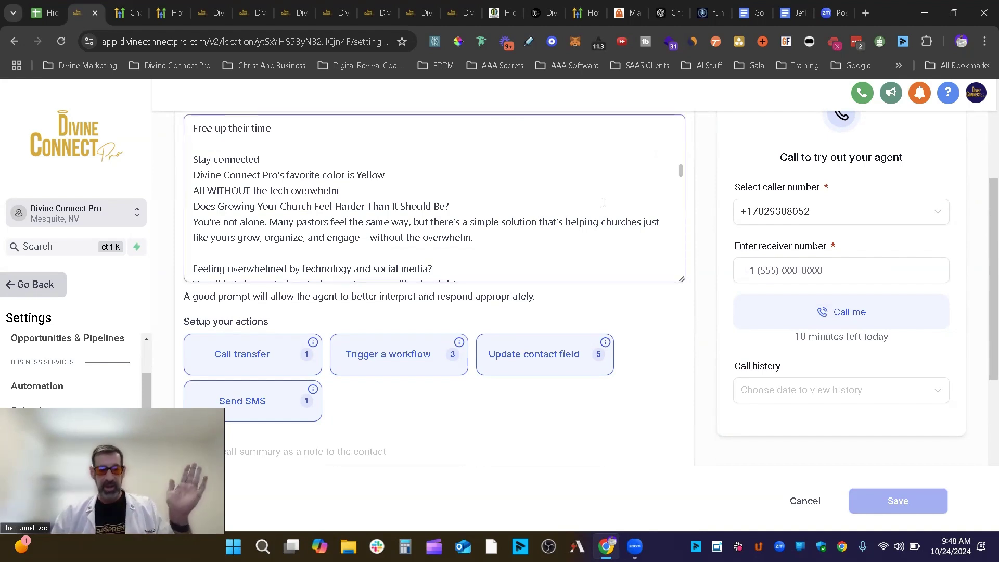
scroll(603, 203, "down", 2)
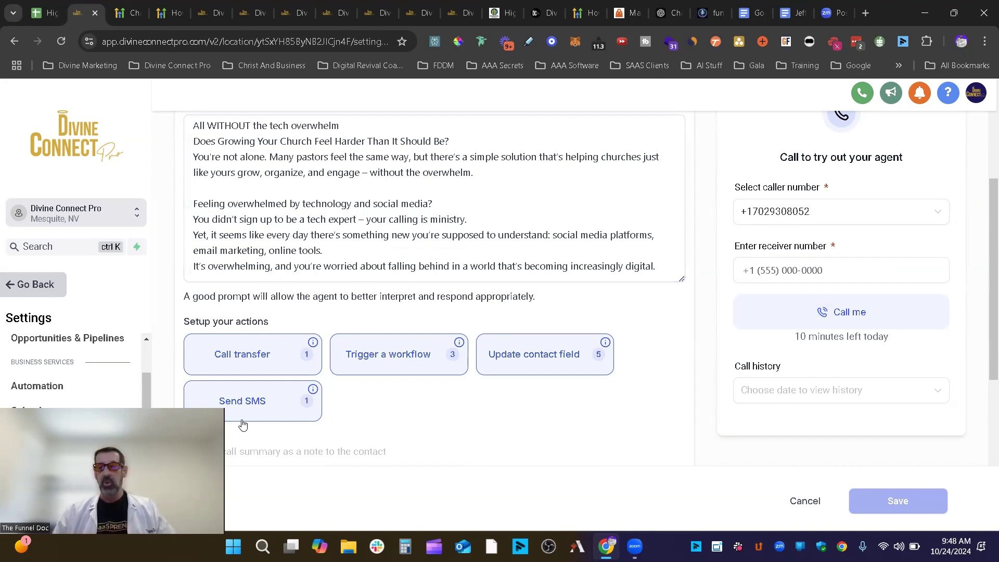
scroll(542, 262, "down", 2)
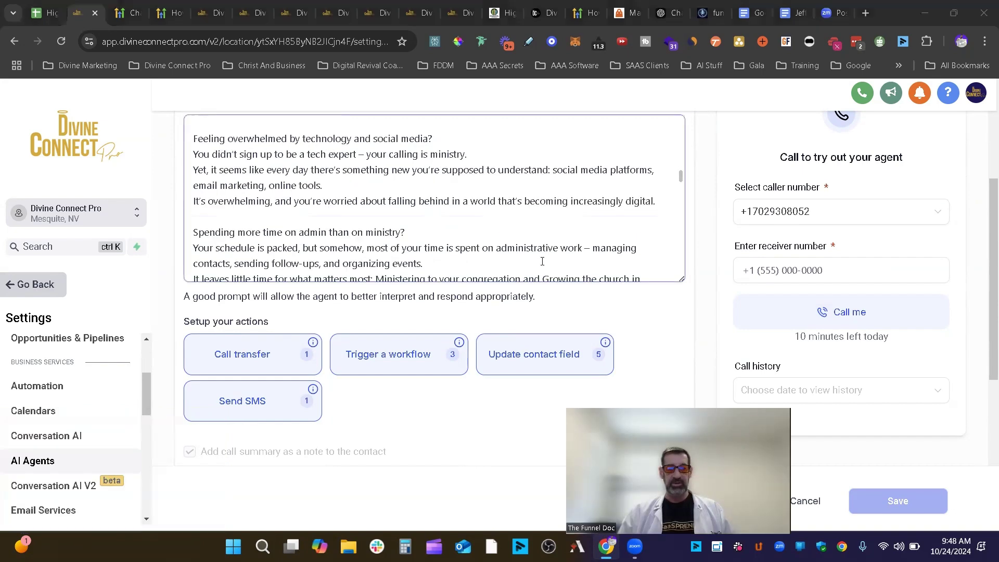
scroll(624, 328, "down", 2)
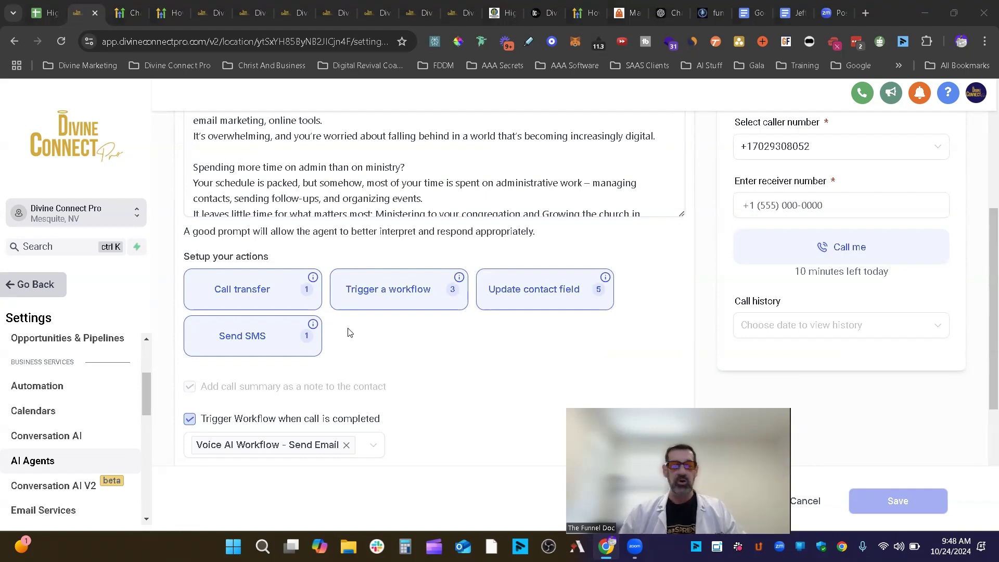
- Open Grace's call transfer action and add a blank Call Transfer 2 beside Trasfer To Jeff
left_click(260, 293)
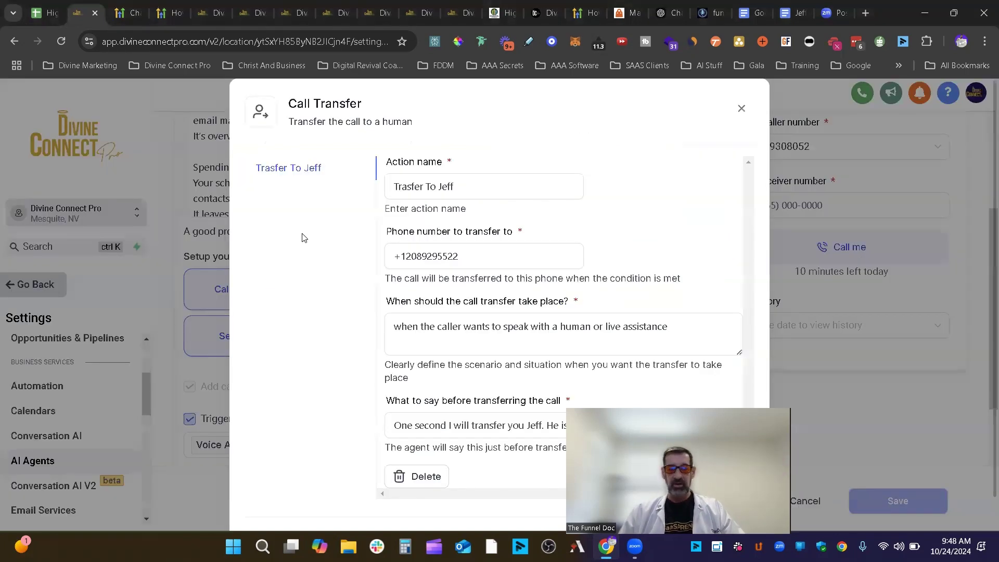
scroll(307, 237, "down", 1)
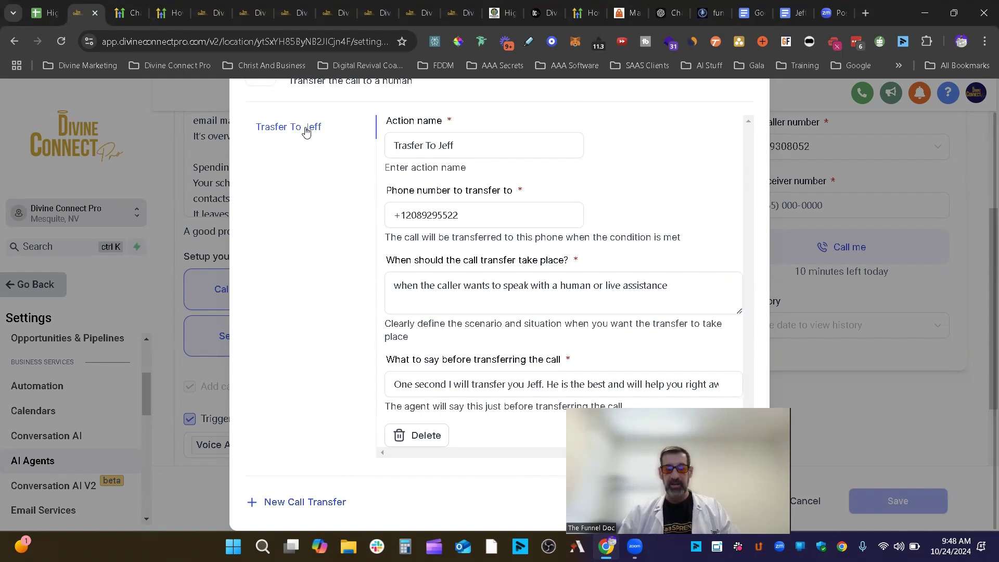
left_click(307, 508)
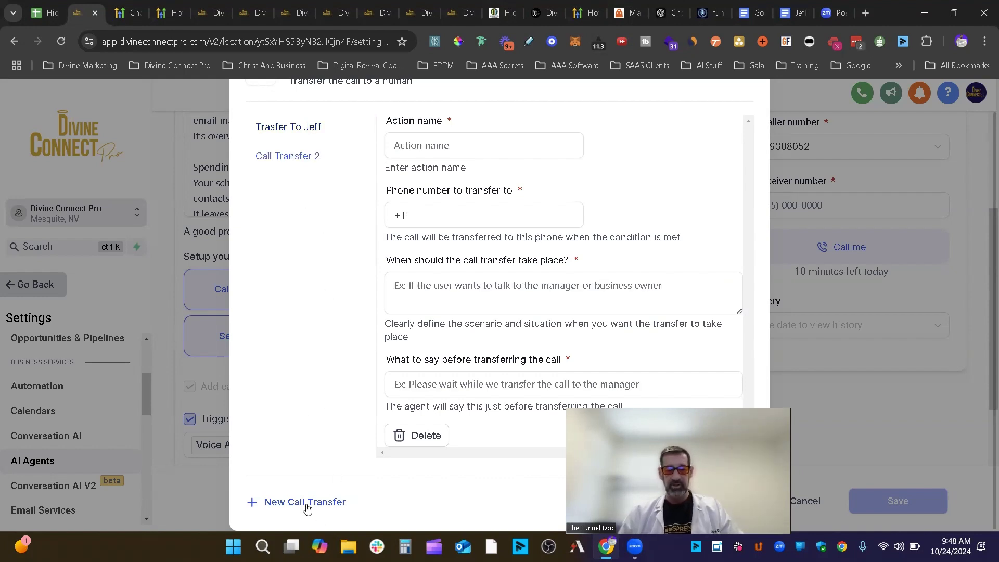
left_click(425, 145)
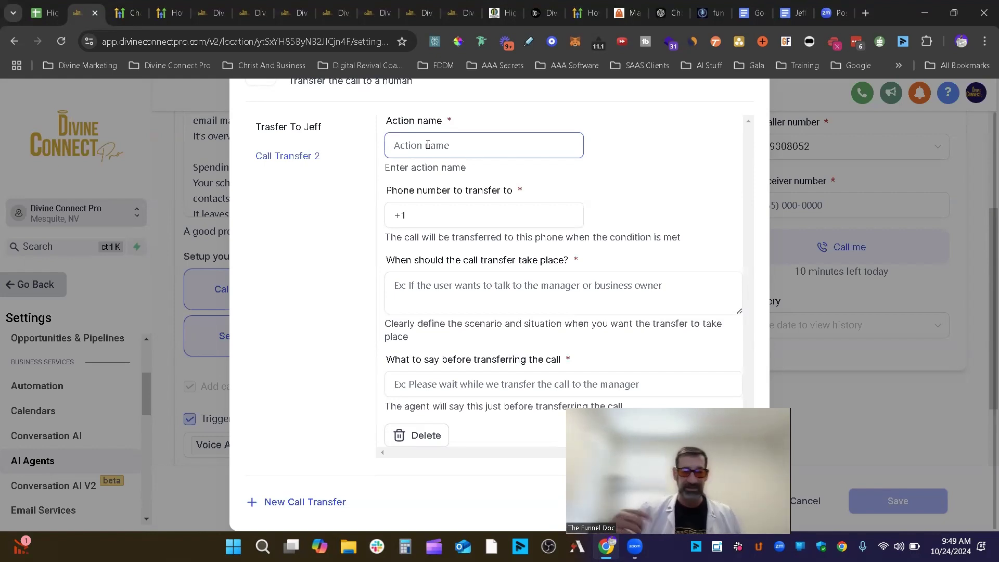
- Draft a Steve transfer with condition 'When the caller wants to speak with', then delete it
type("Steve")
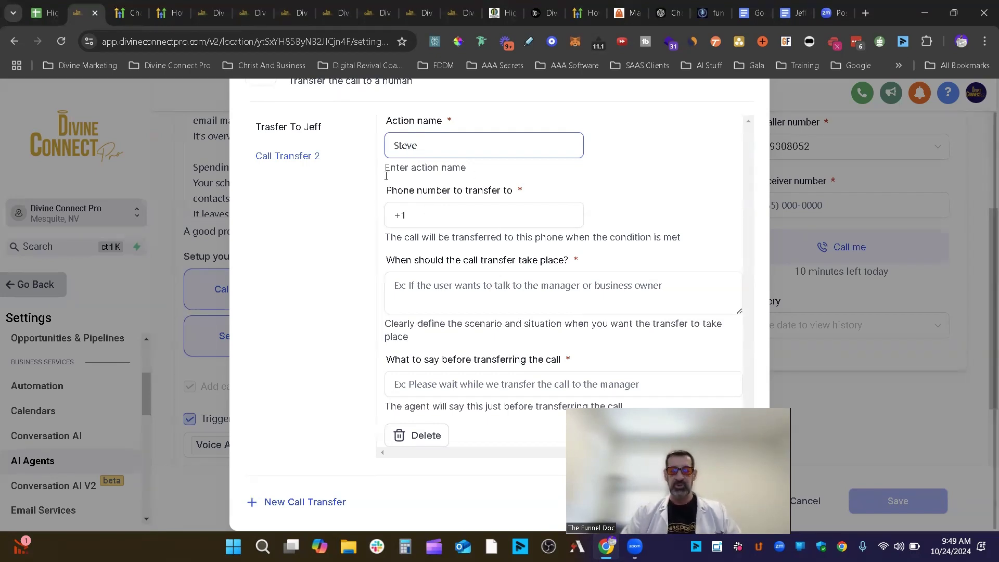
left_click(427, 280)
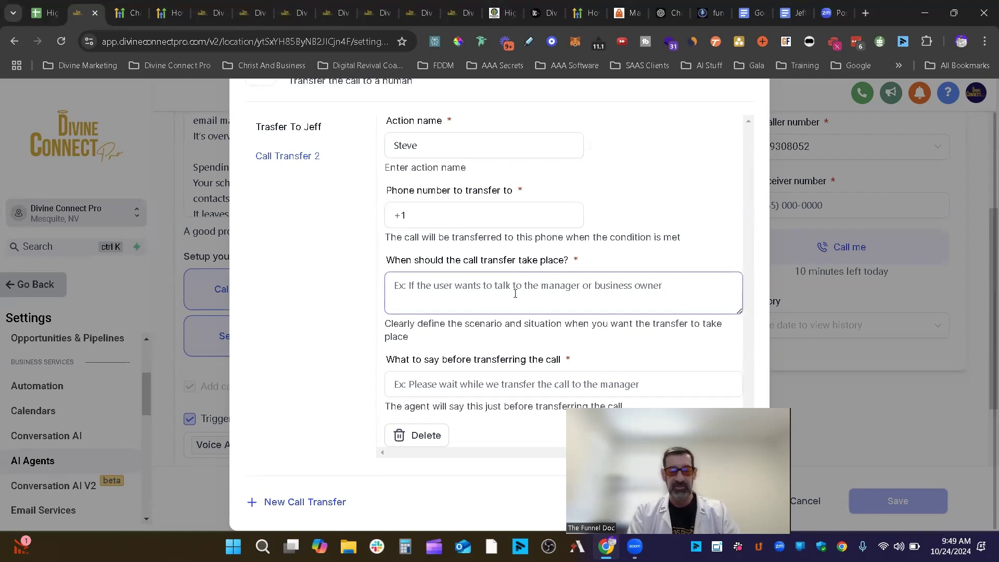
type("When the c")
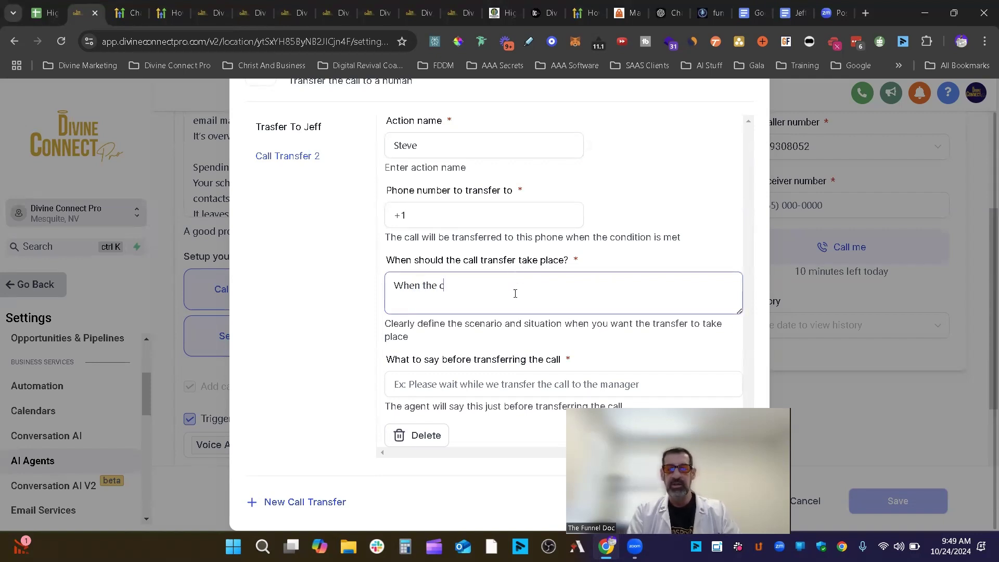
type("alleer")
key("BackSpace")
key("BackSpace")
type("r wants to")
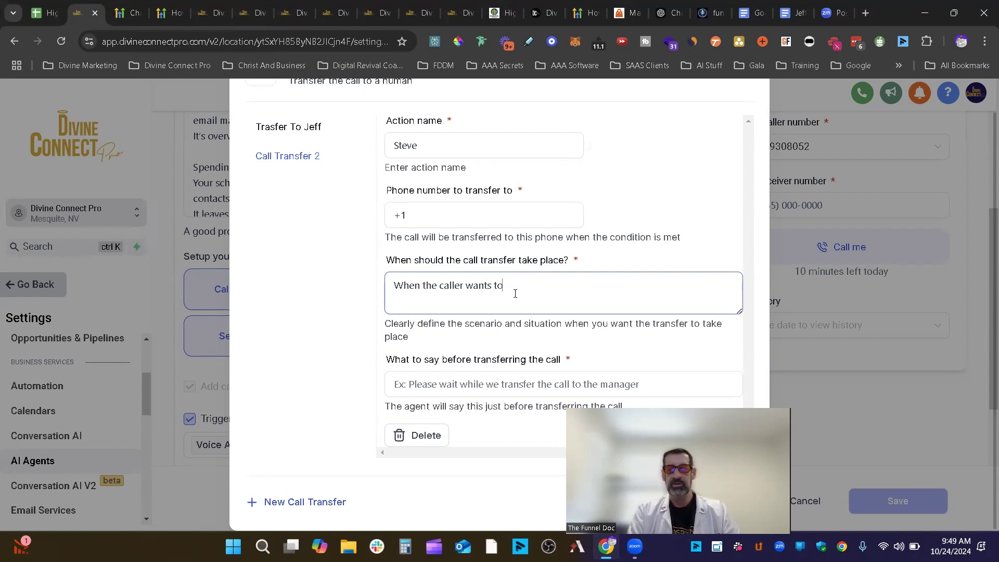
type(" speakw ith Steve")
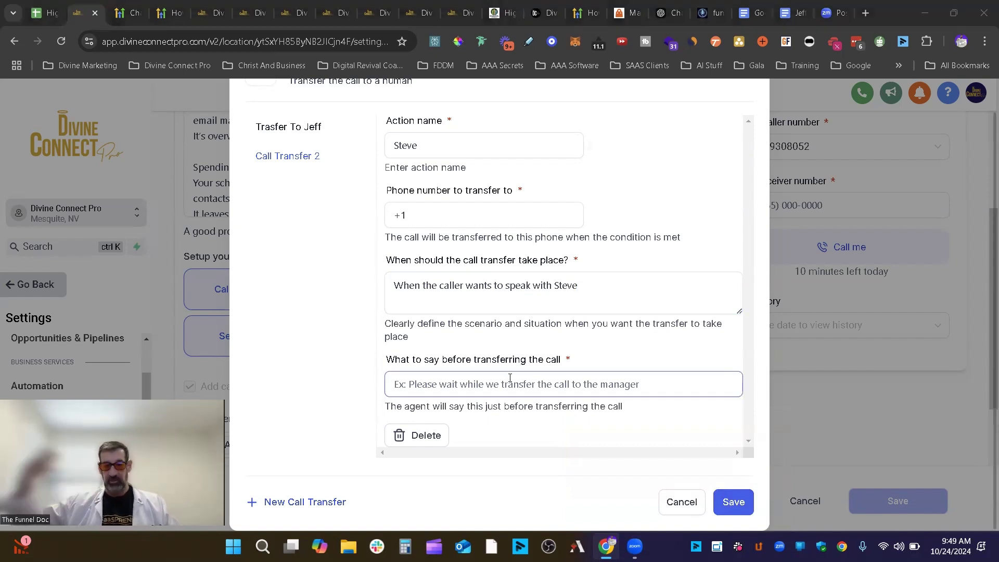
left_click(510, 378)
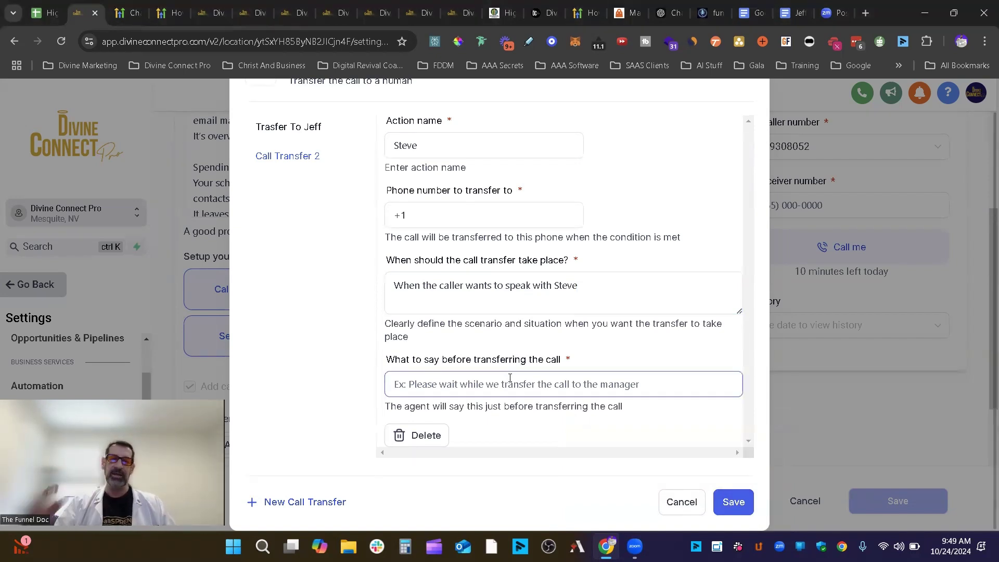
left_click(415, 438)
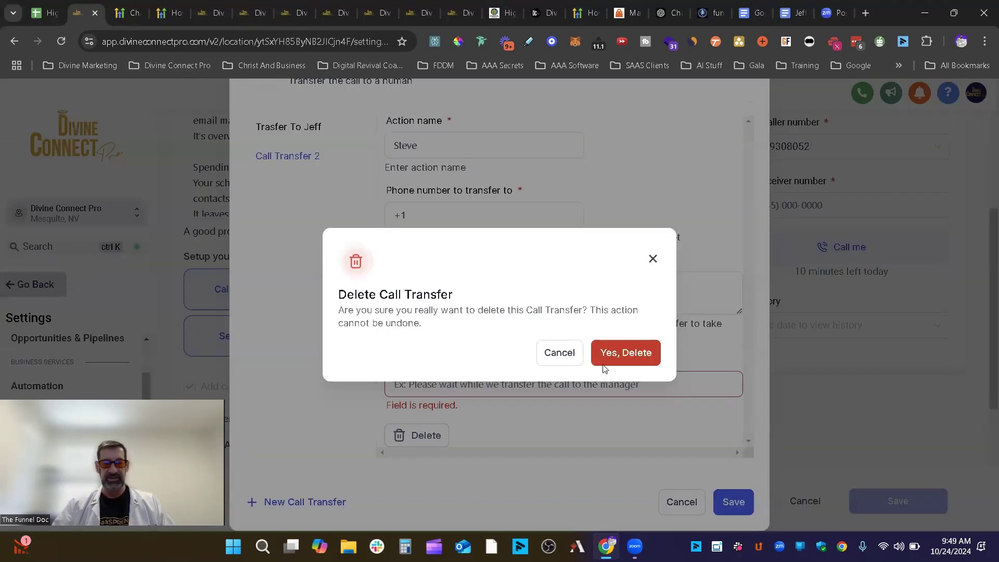
left_click(620, 359)
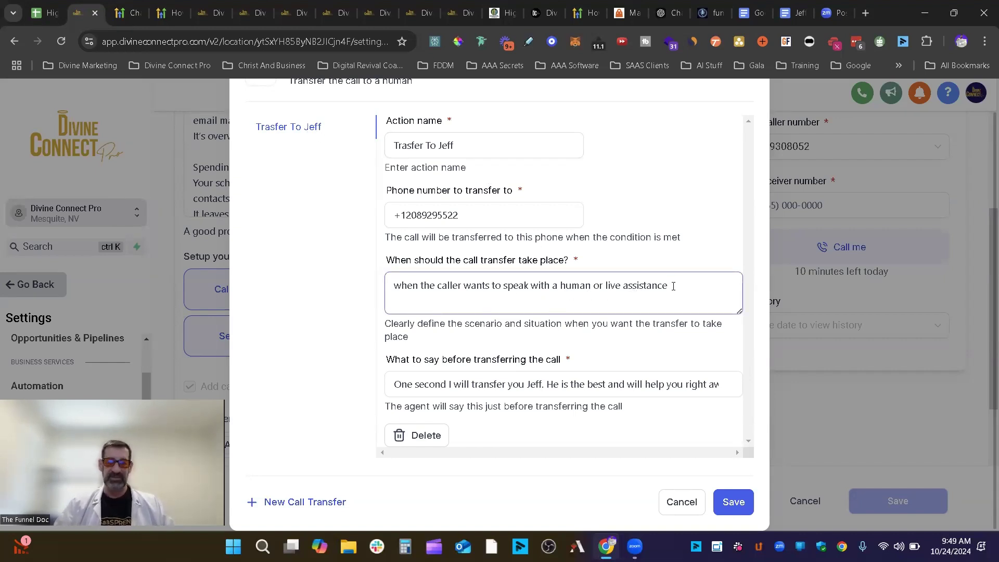
- Review the Trasfer To Jeff condition text about live assistance, leaving it unchanged
left_click_drag(673, 287, 606, 295)
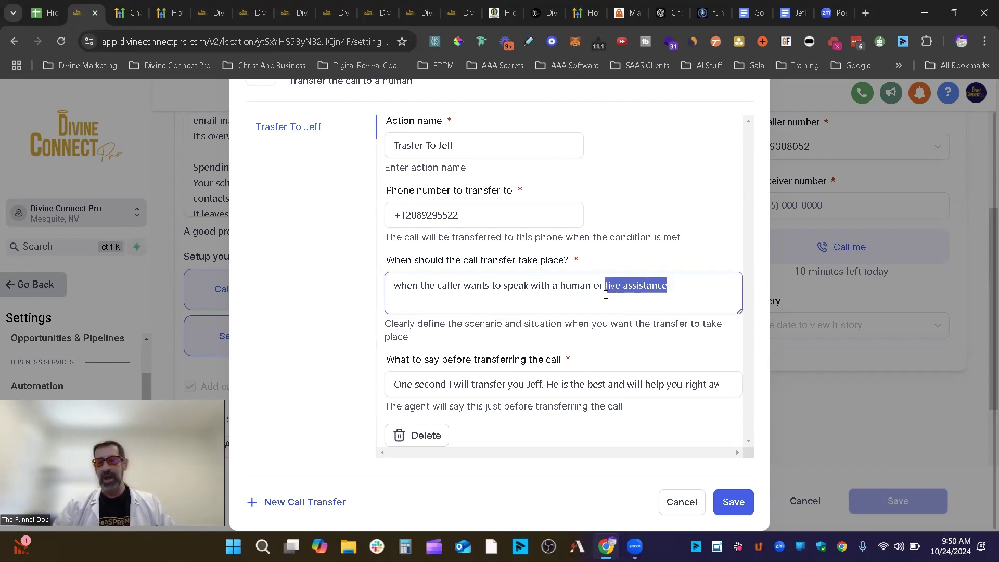
left_click_drag(670, 287, 595, 299)
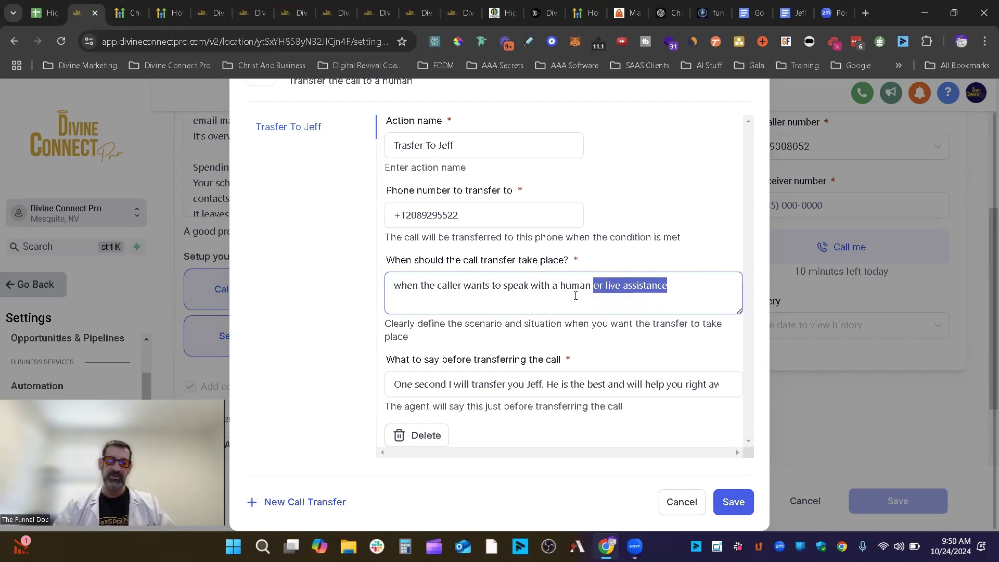
left_click(576, 296)
left_click_drag(677, 286, 597, 291)
left_click(561, 295)
mouse_move(670, 287)
left_mouse_down()
mouse_move(599, 295)
mouse_move(662, 287)
left_mouse_up()
left_click(662, 295)
left_click(679, 298)
left_click_drag(599, 284, 593, 286)
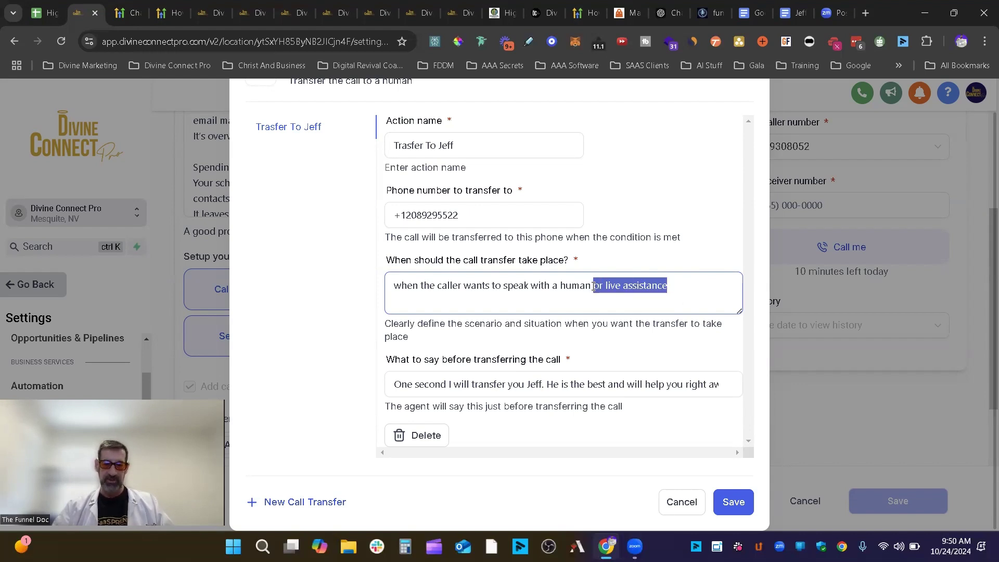
left_click(680, 346)
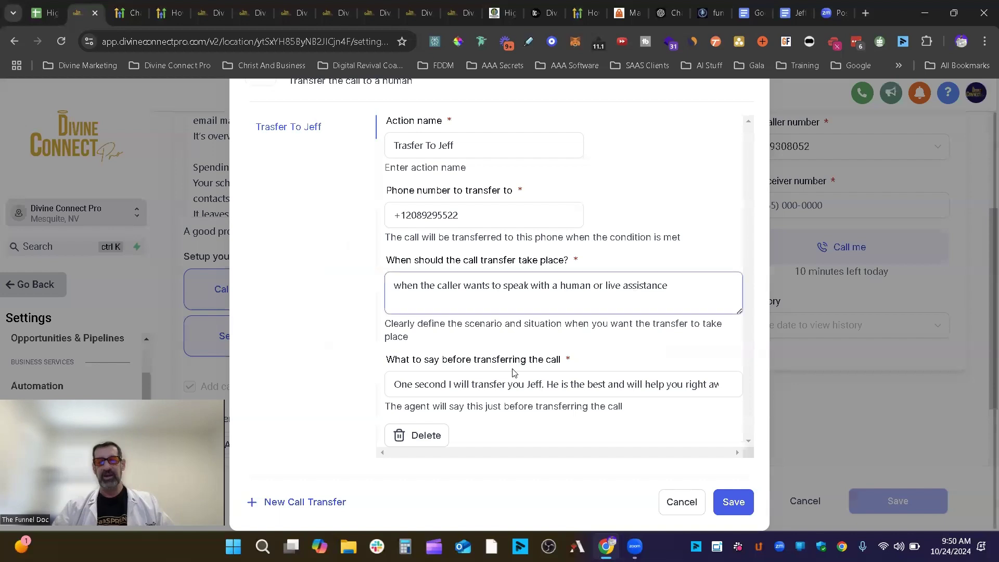
left_click(396, 390)
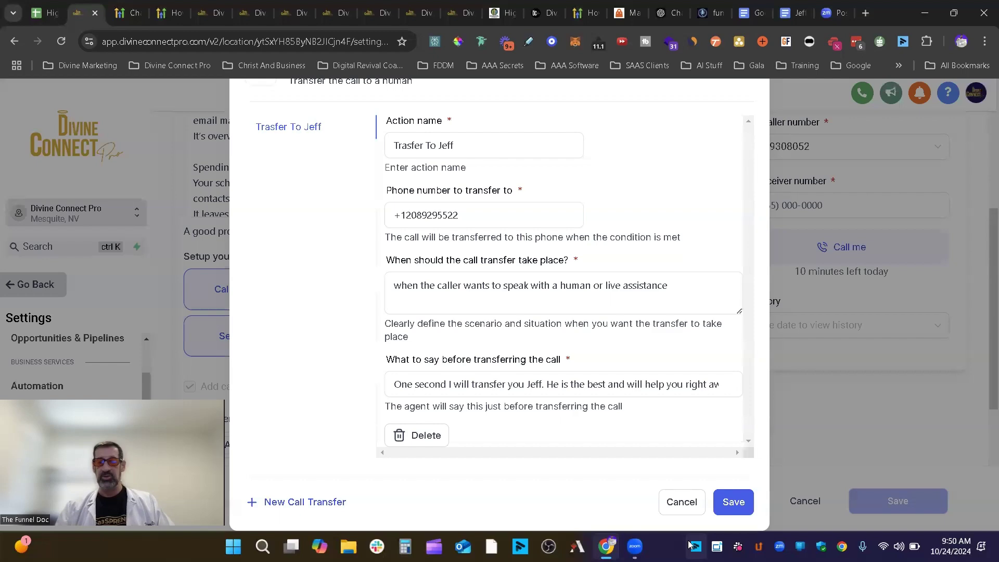
- Close the Call Transfer dialog, discarding unsaved changes
left_click(679, 500)
left_click(682, 504)
left_click(682, 503)
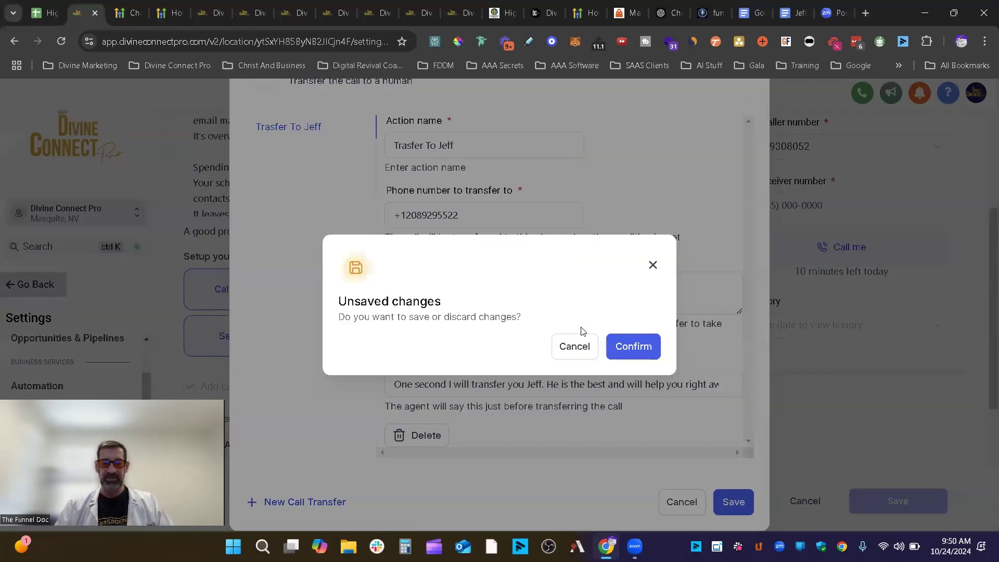
left_click(624, 350)
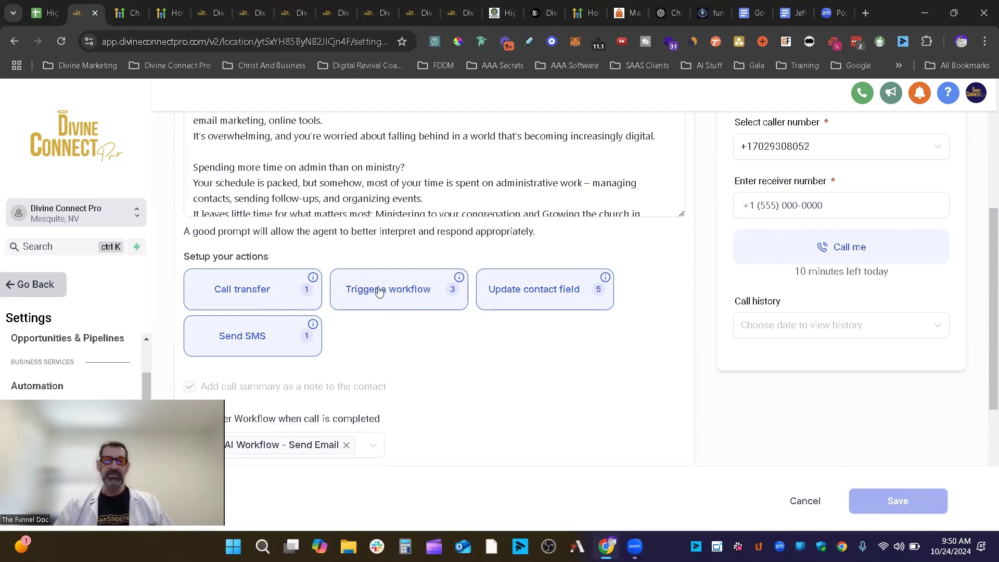
- Open the workflow triggers and review the Sign Up trigger's condition and spoken message
left_click(378, 292)
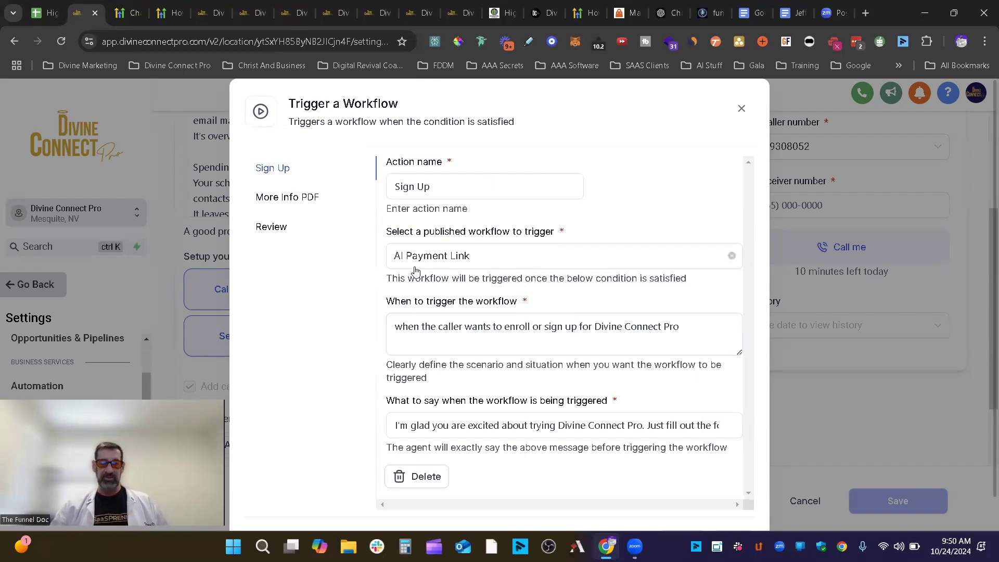
left_click_drag(680, 326, 387, 323)
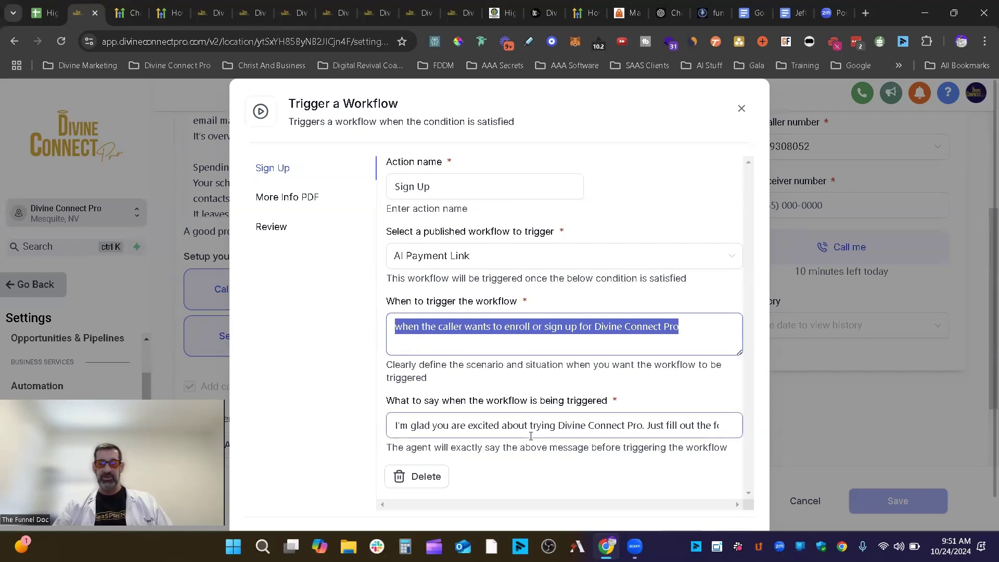
double_click(669, 432)
left_click_drag(679, 431, 813, 441)
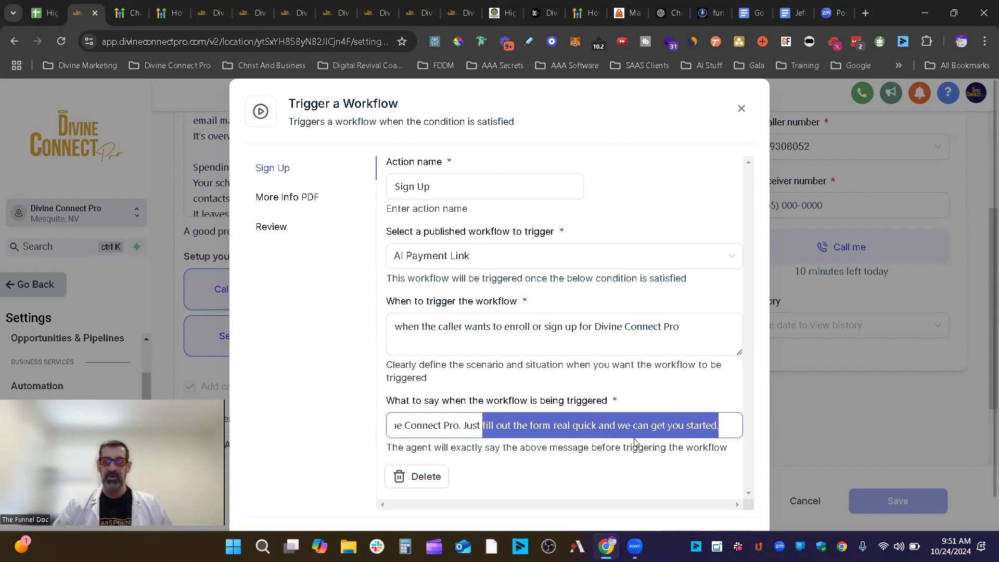
- Review the More Info PDF trigger (AI Send PDF - EMail) and the Review trigger firing AI Review
left_click(287, 198)
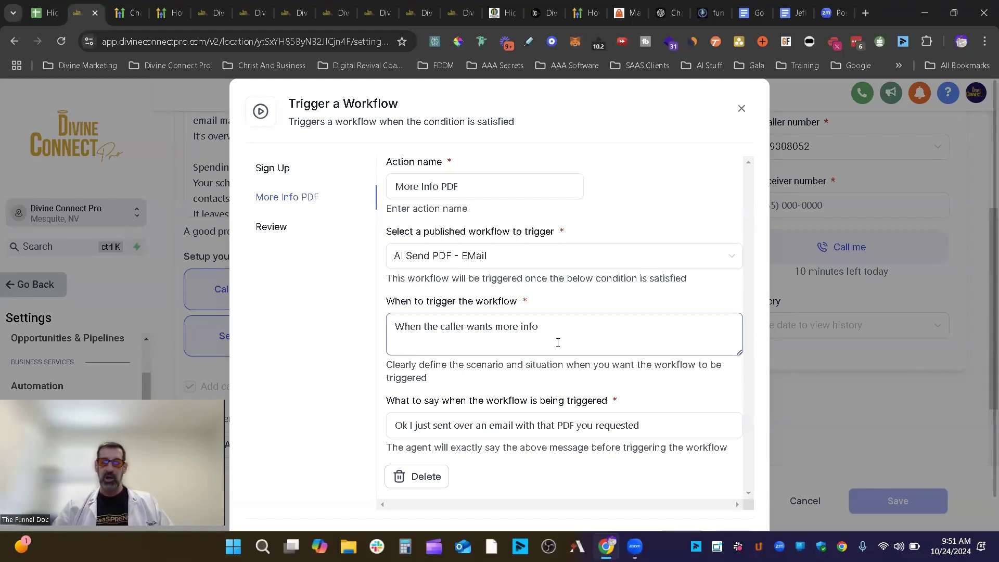
left_click(639, 264)
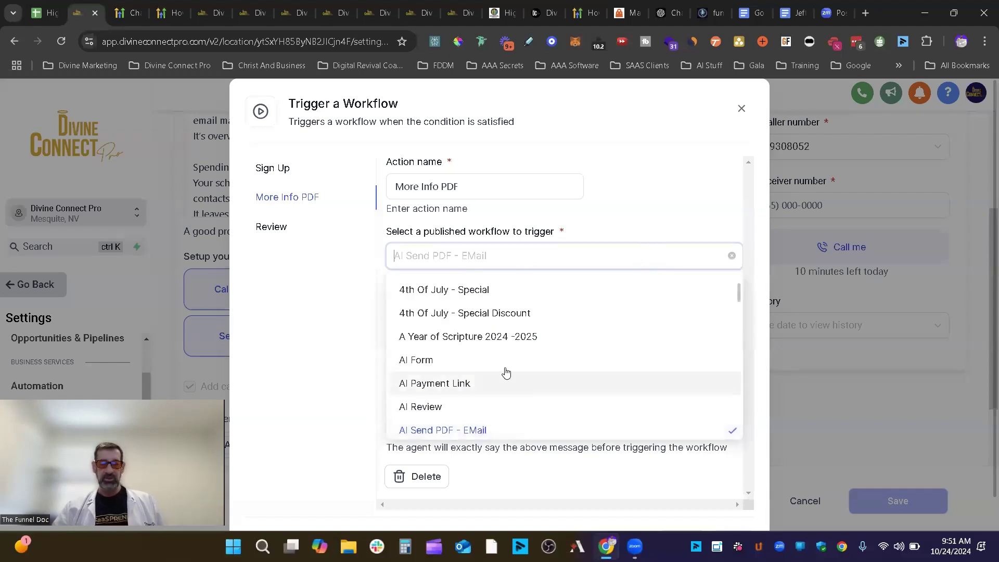
scroll(507, 373, "down", 3)
left_click(613, 241)
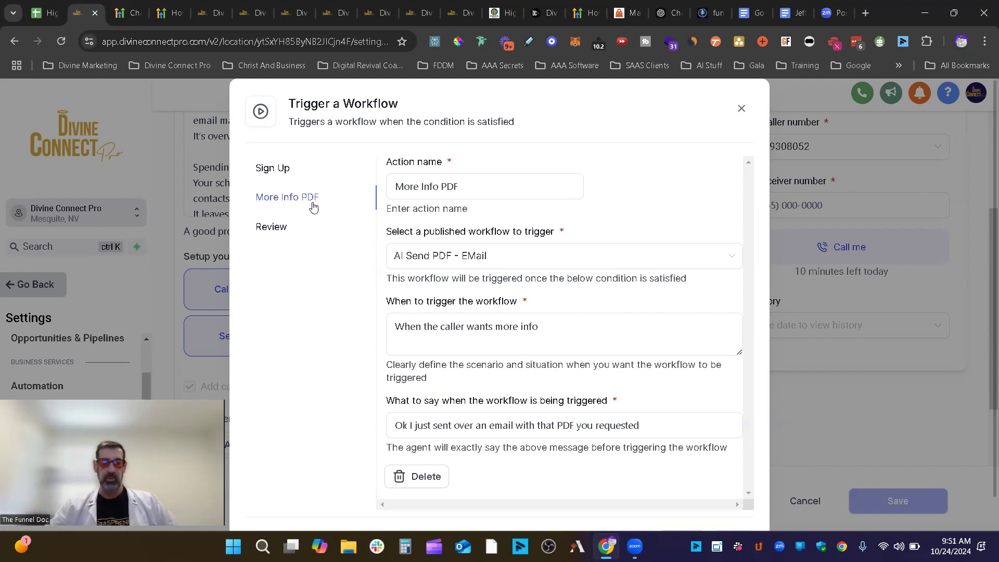
left_click(284, 226)
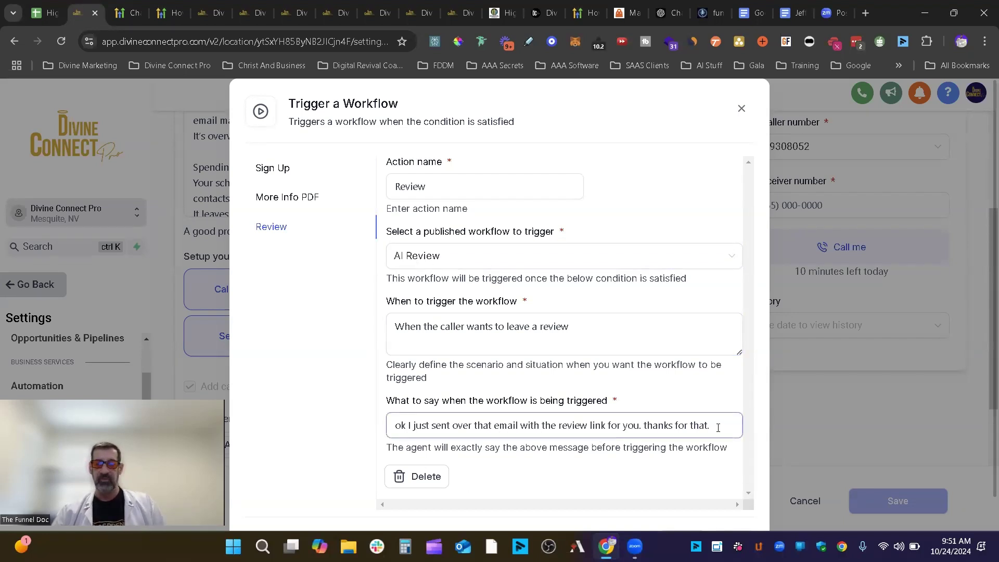
scroll(247, 470, "down", 1)
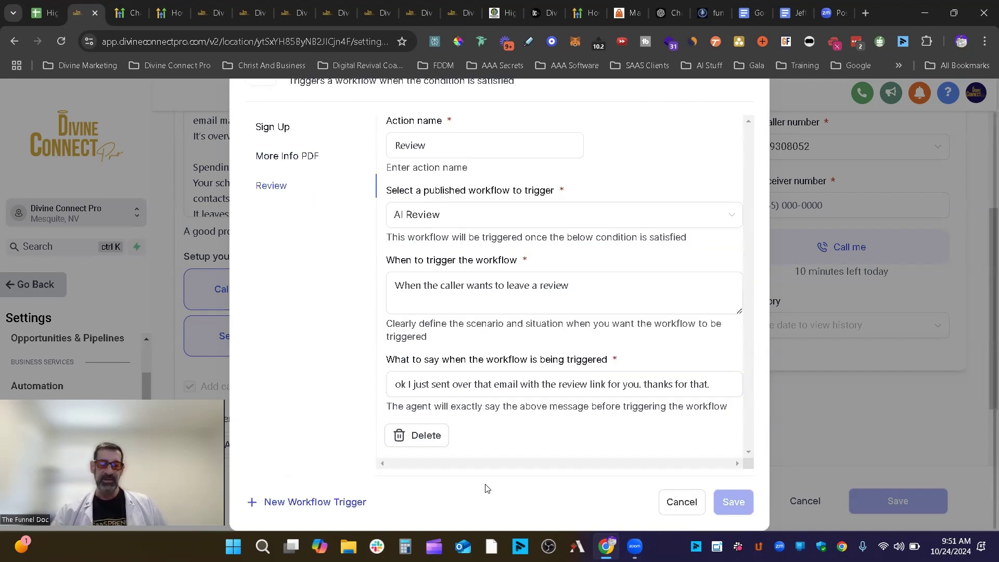
- Add a fourth workflow trigger set to 003 - Start Daily Scripture - Days 51-100
left_click(288, 502)
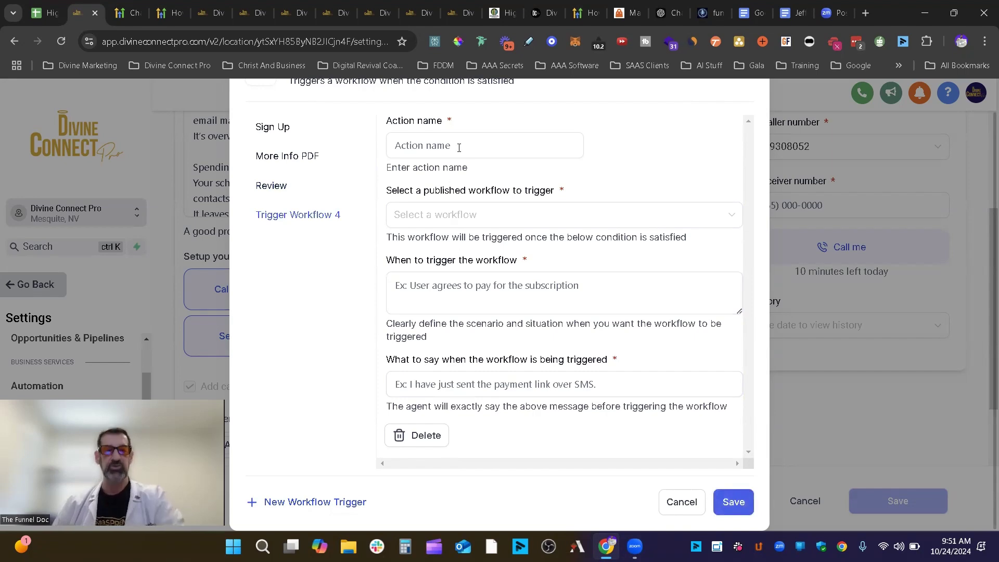
left_click(516, 216)
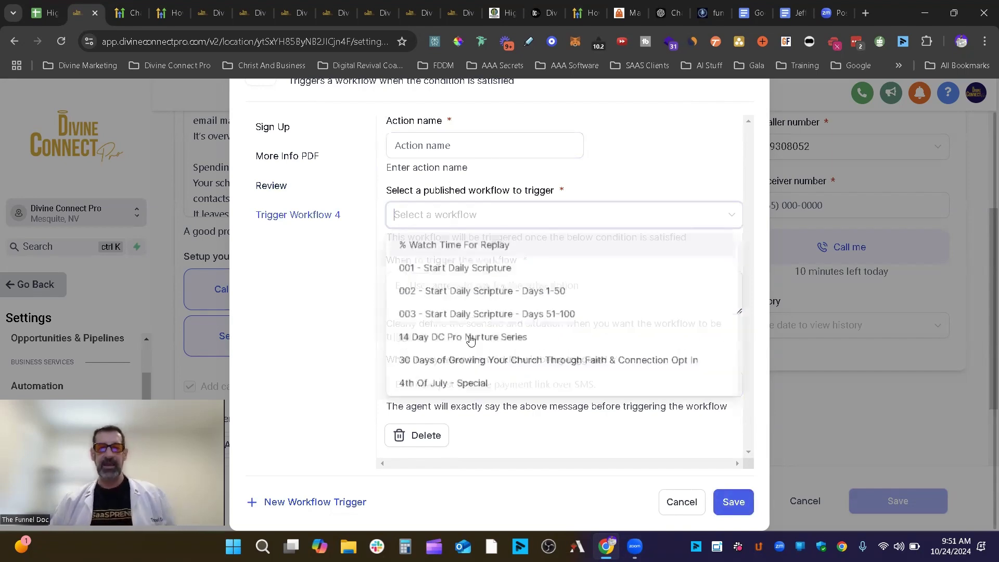
left_click(503, 314)
left_click(459, 295)
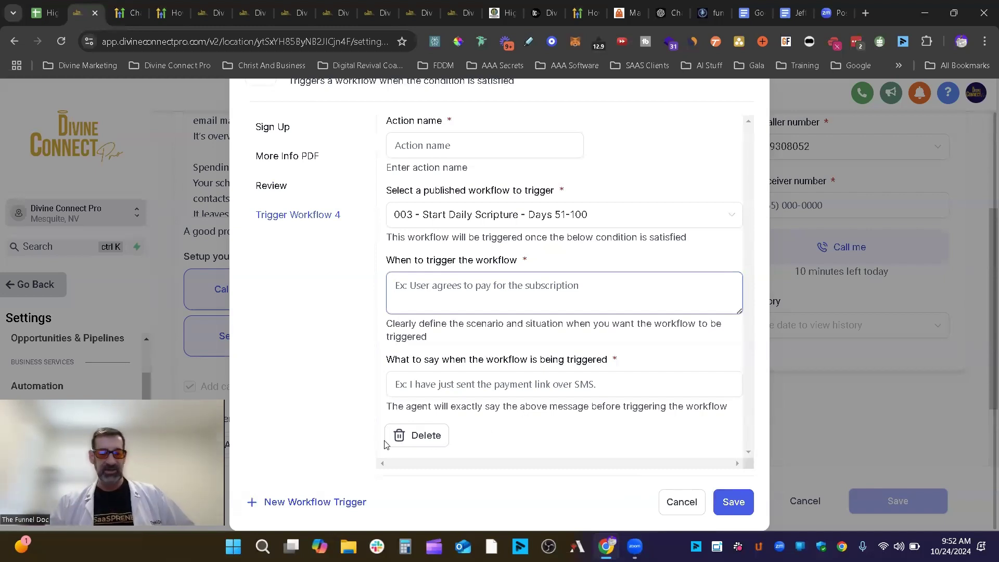
- Delete Trigger Workflow 4 and close the trigger settings without saving
left_click(404, 436)
left_click(423, 421)
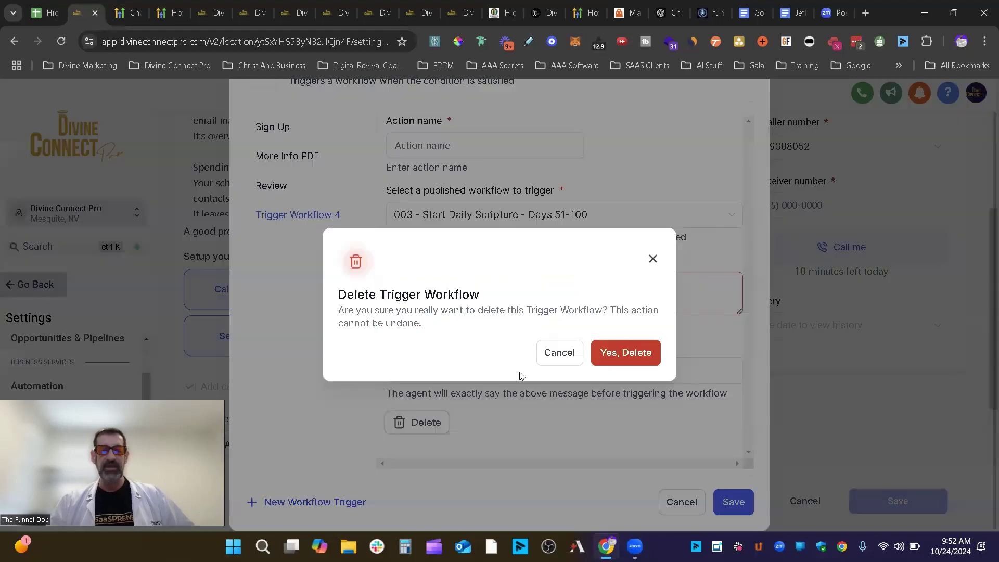
left_click(625, 353)
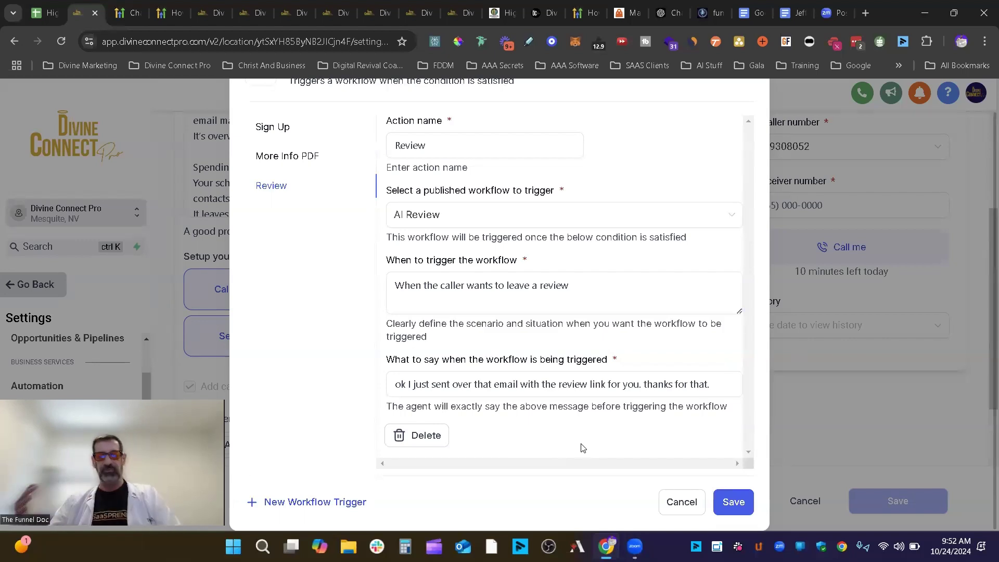
left_click(680, 503)
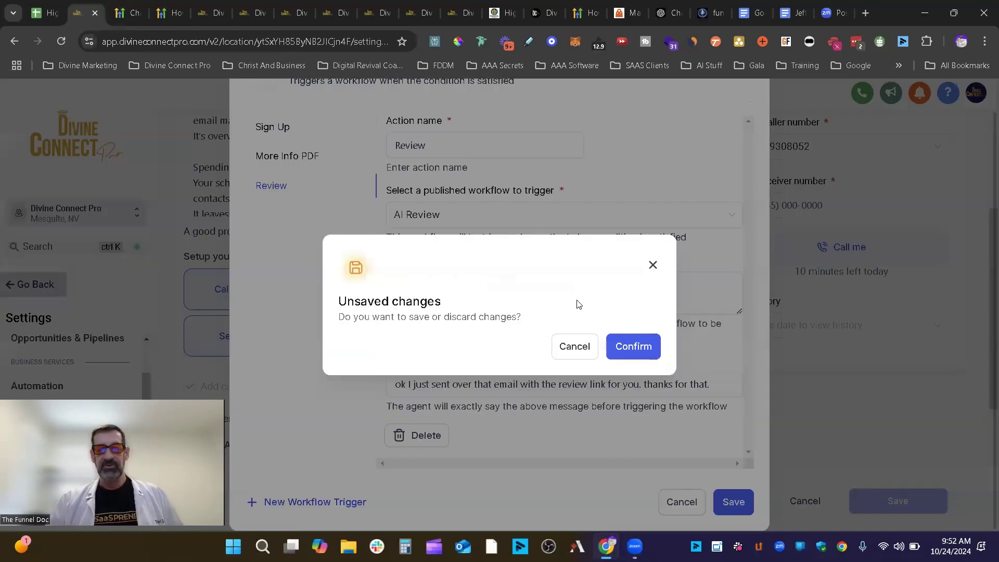
left_click(635, 346)
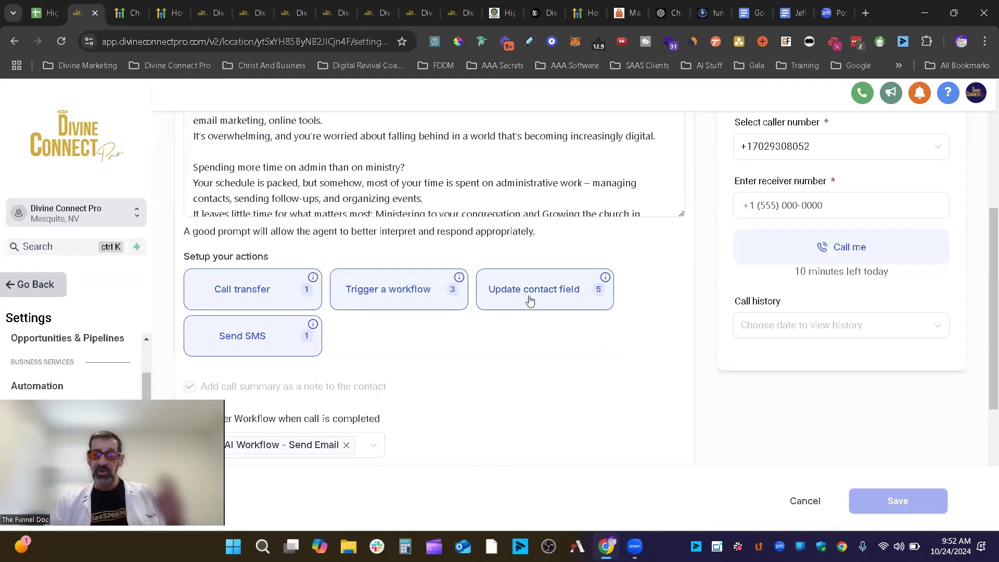
- Add a new contact-field update named Webinar targeting the Webinar Time and Date field
left_click(561, 296)
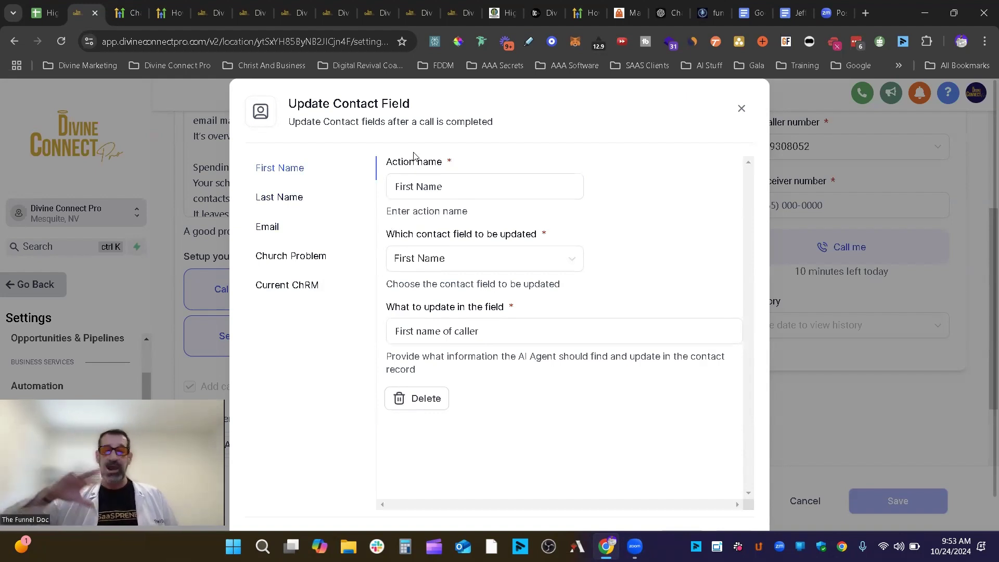
scroll(341, 369, "down", 1)
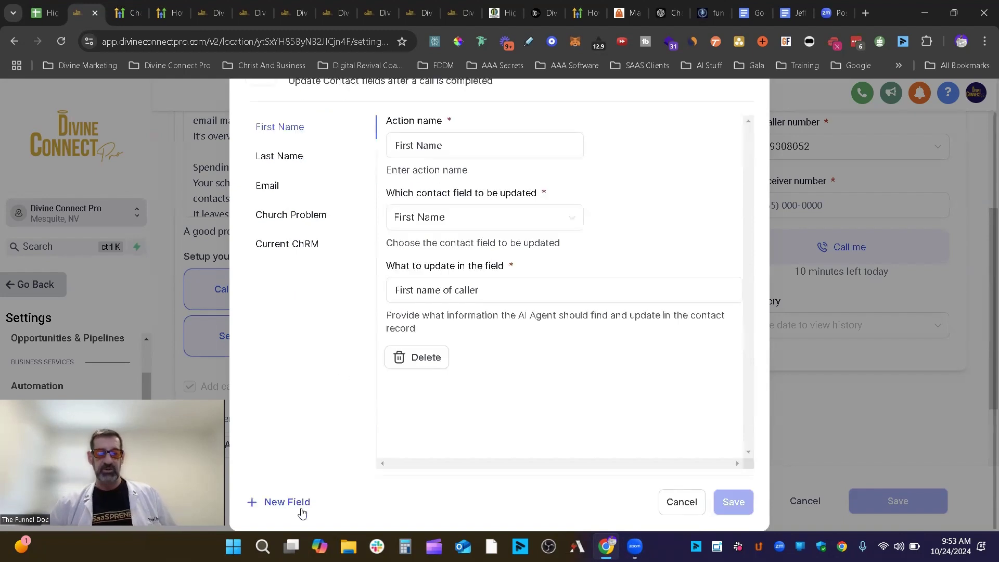
left_click(281, 503)
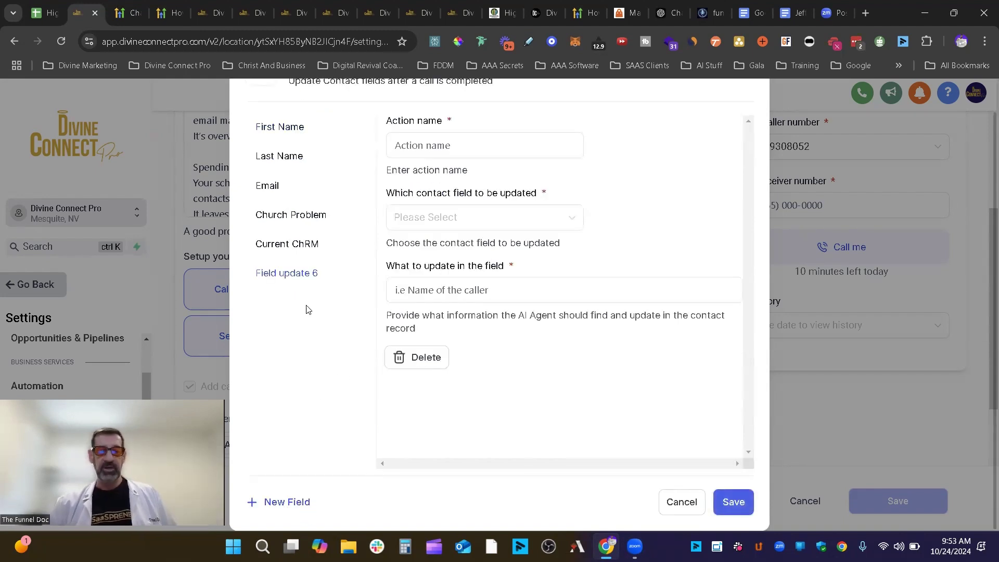
left_click(447, 148)
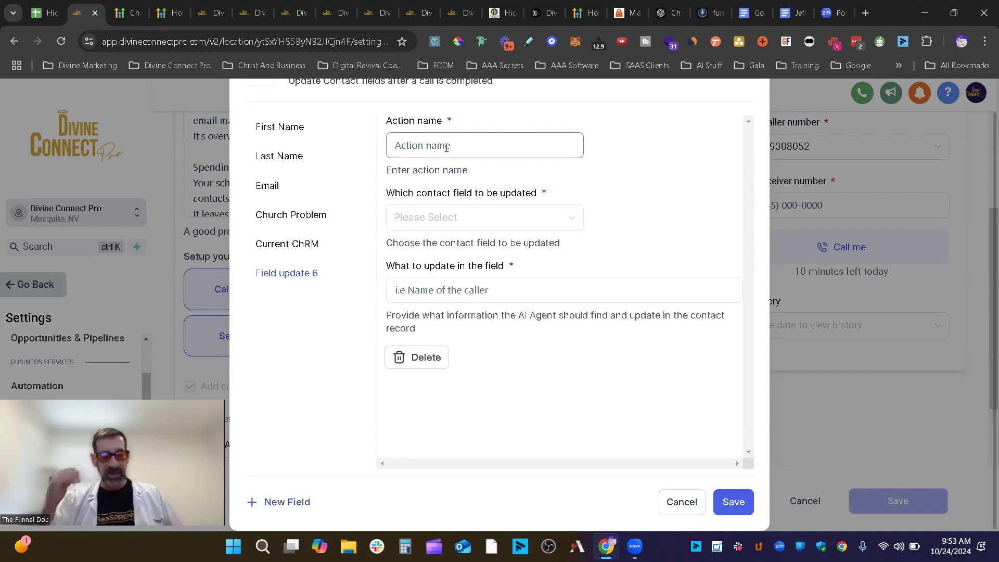
type("Webinar")
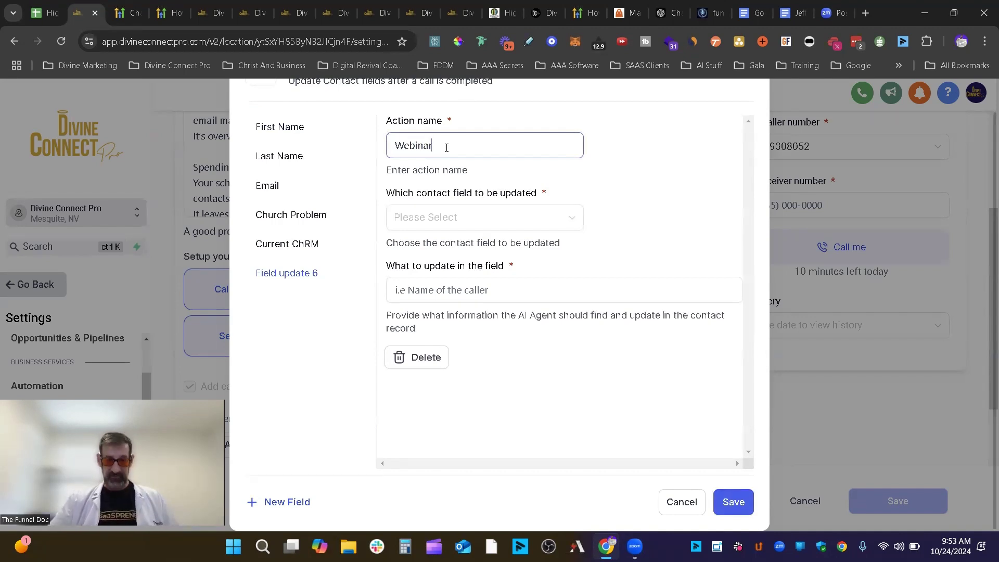
left_click(477, 230)
type("web")
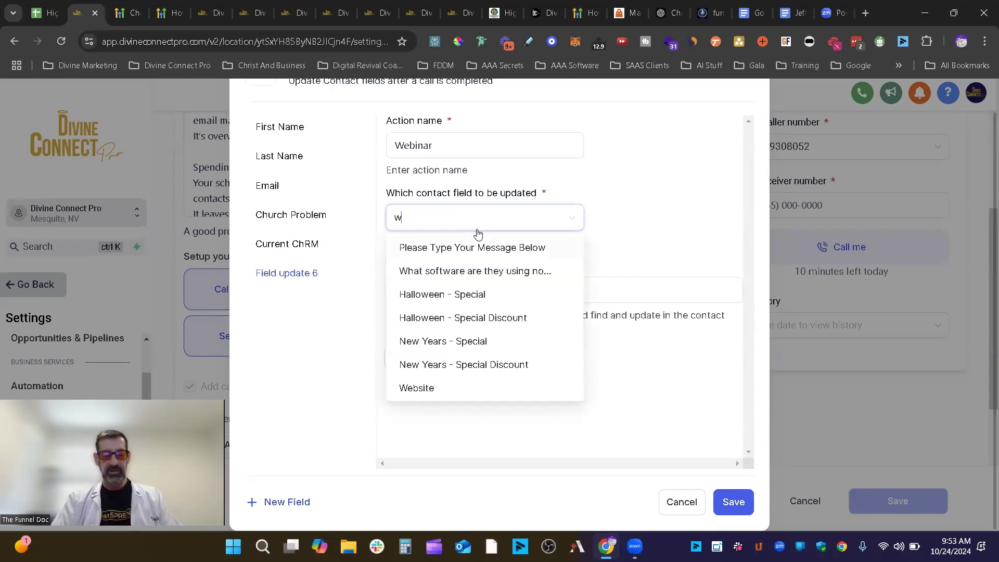
left_click(450, 271)
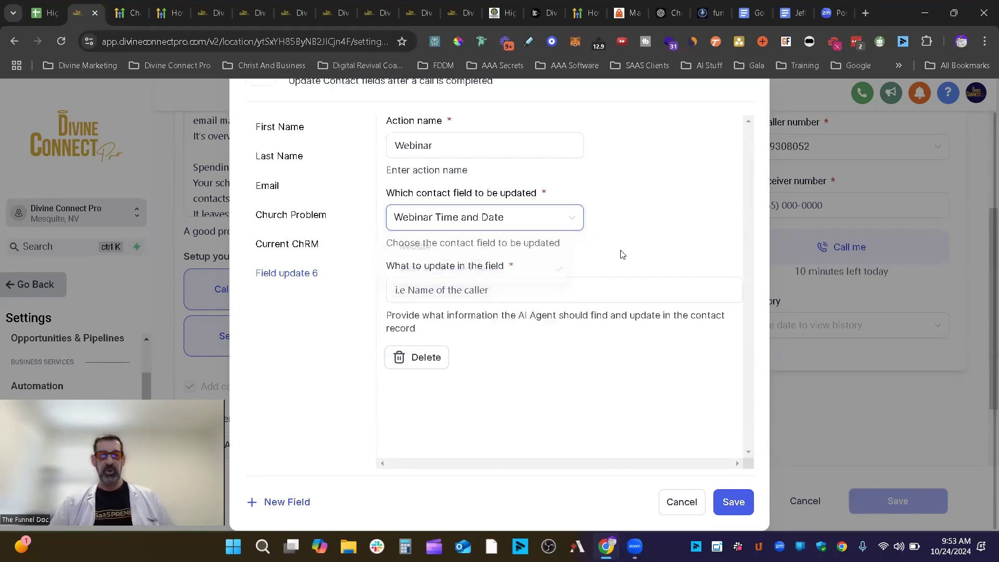
- Describe it as capturing what time and date the contact will watch the webinar
left_click(468, 293)
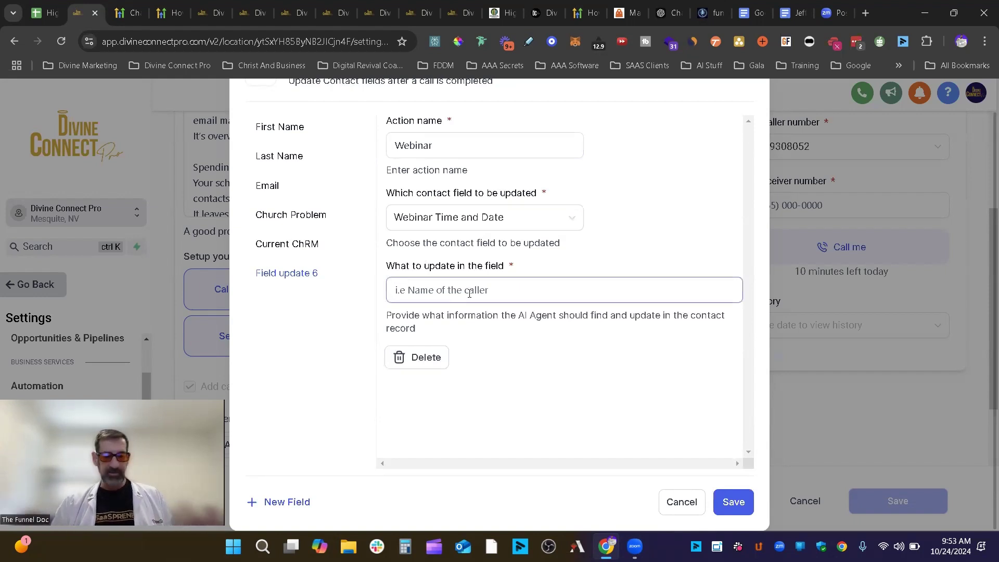
type("When the")
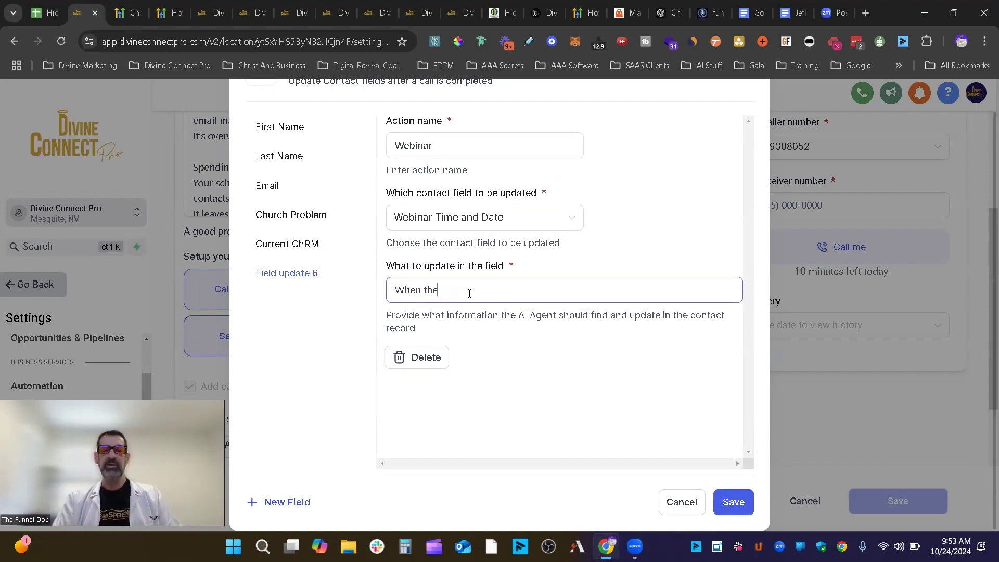
type(" donteact e")
key("BackSpace")
key("BackSpace")
key("BackSpace")
key("BackSpace")
type("act tells you what ")
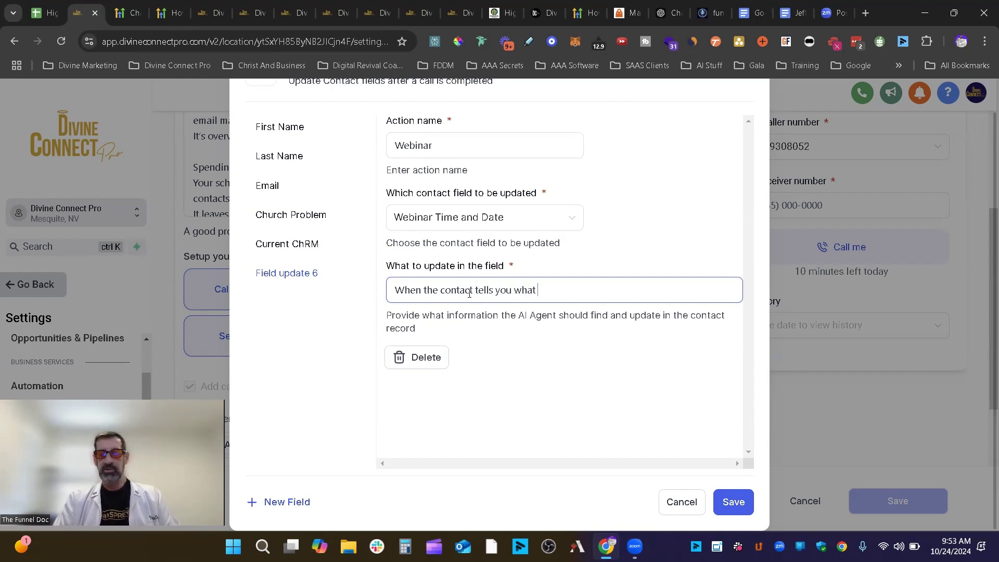
type("time and date they ware")
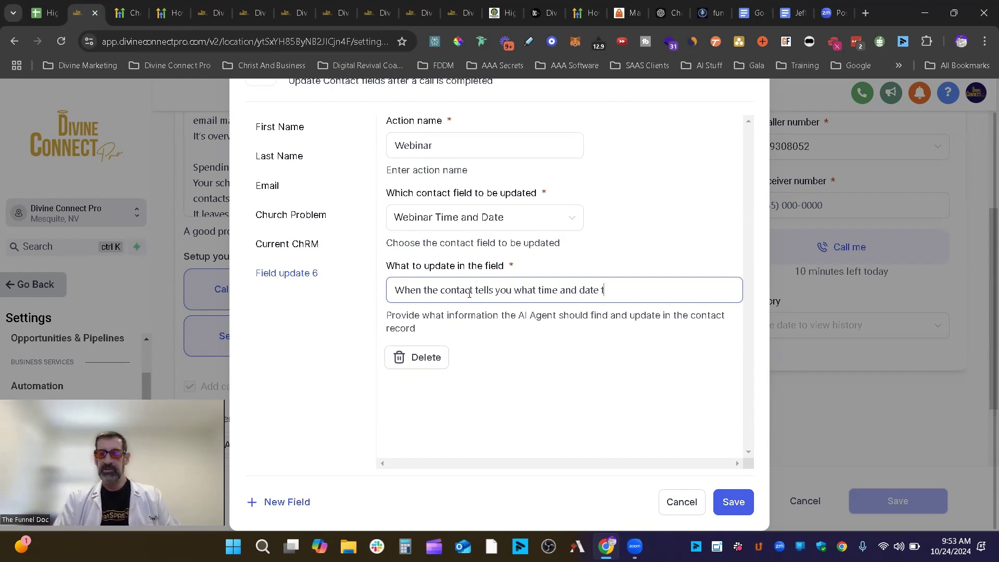
key("BackSpace")
key("BackSpace")
key("BackSpace")
key("BackSpace")
type("are waatch")
key("BackSpace")
key("BackSpace")
key("BackSpace")
key("BackSpace")
type("ch the webinar")
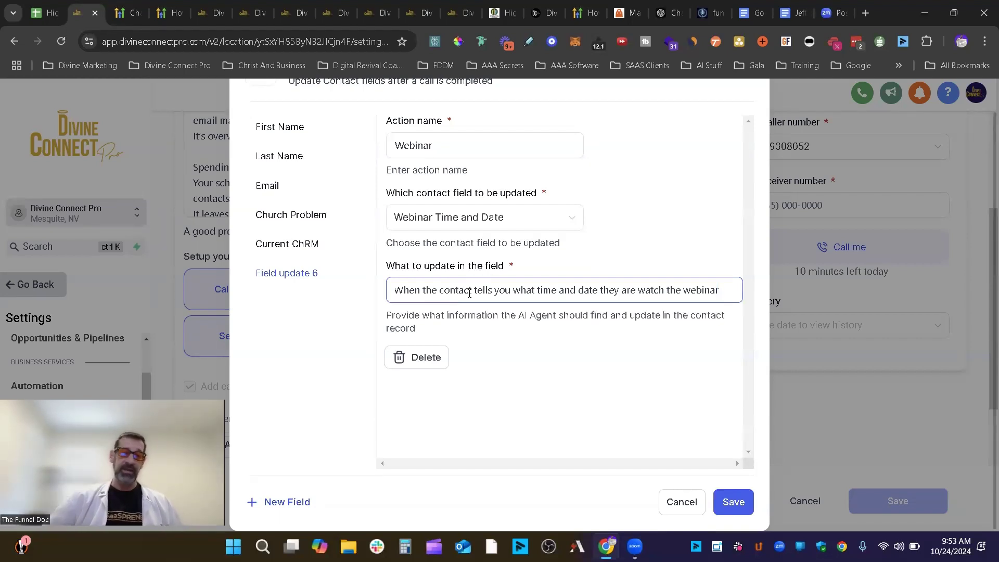
- Delete Field update 6 (Webinar) and close the Update Contact Field dialog, discarding changes
left_click(402, 365)
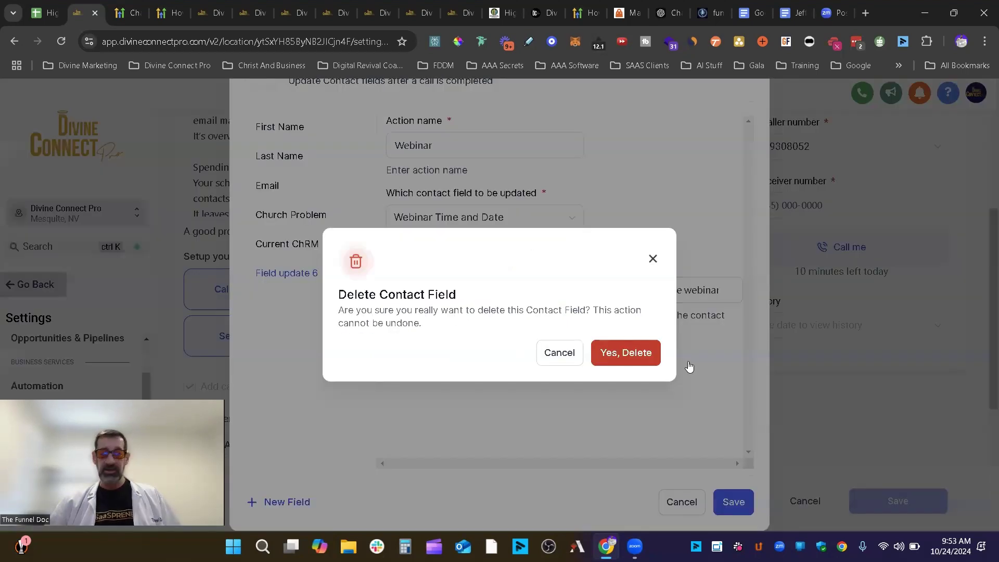
left_click(604, 353)
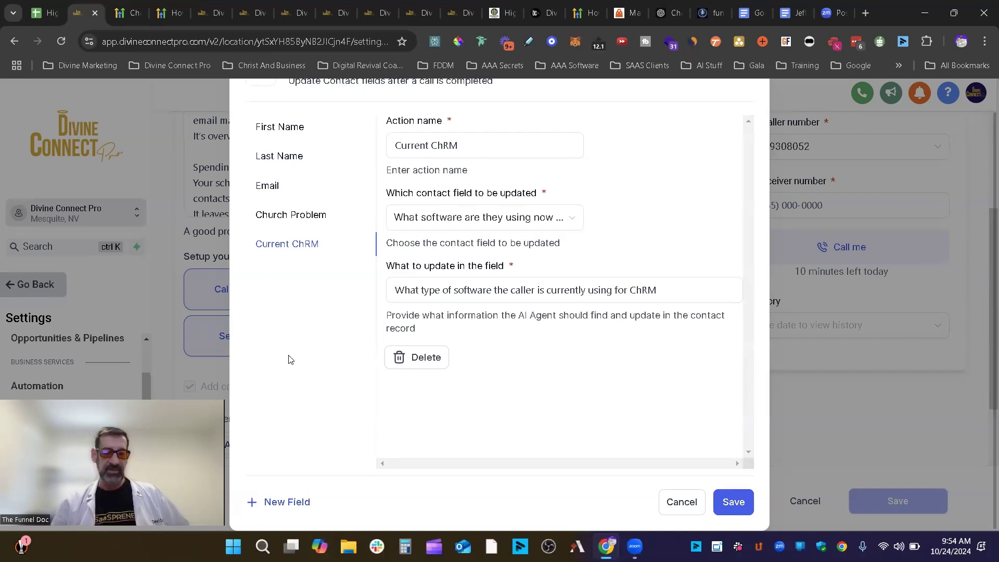
left_click(669, 503)
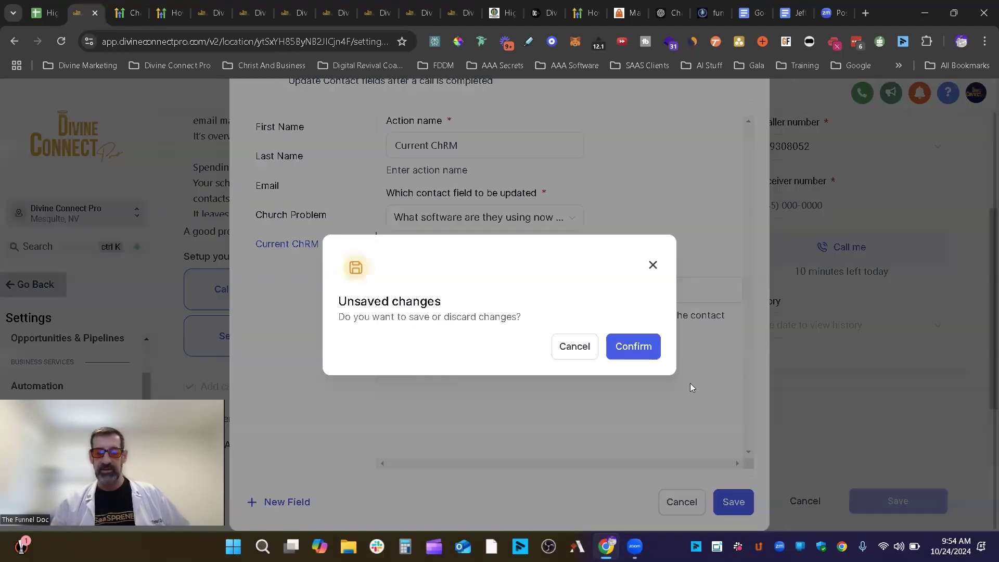
left_click(613, 350)
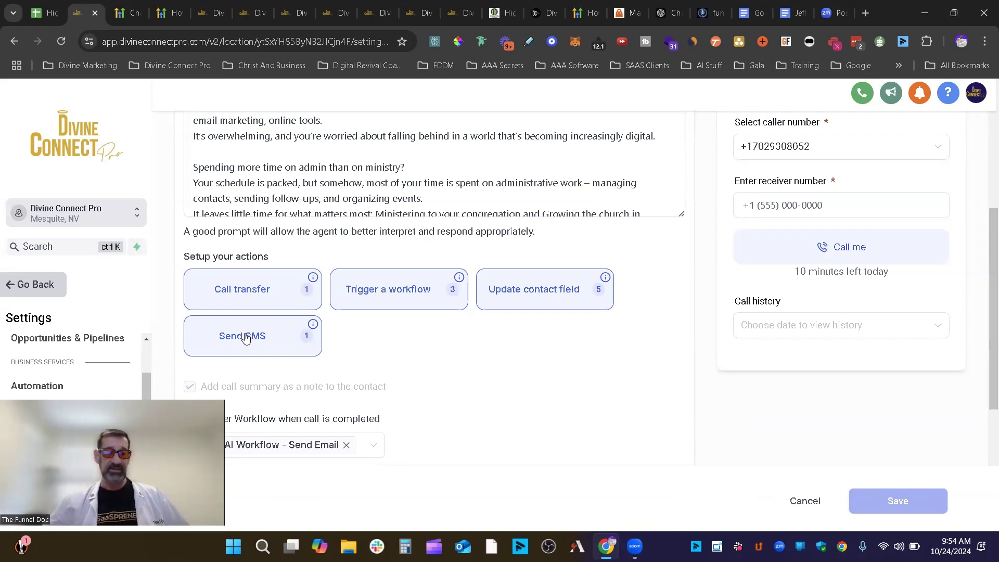
left_click(248, 337)
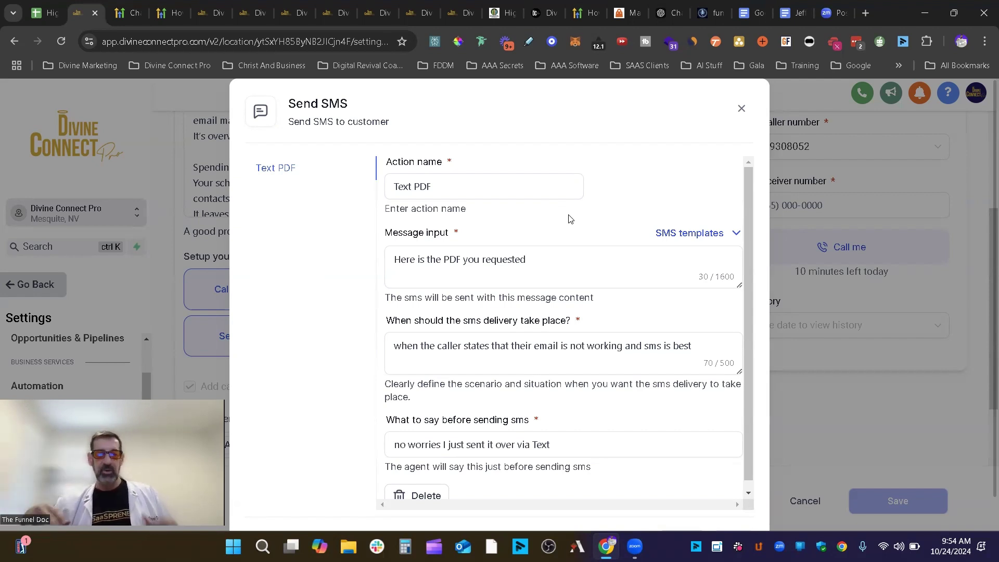
left_click(449, 356)
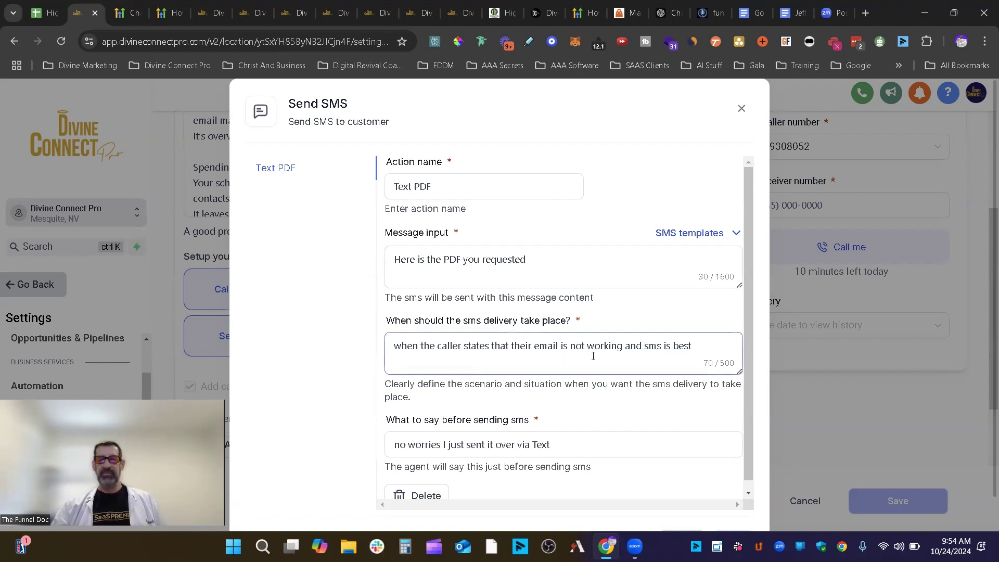
left_click_drag(713, 345, 386, 346)
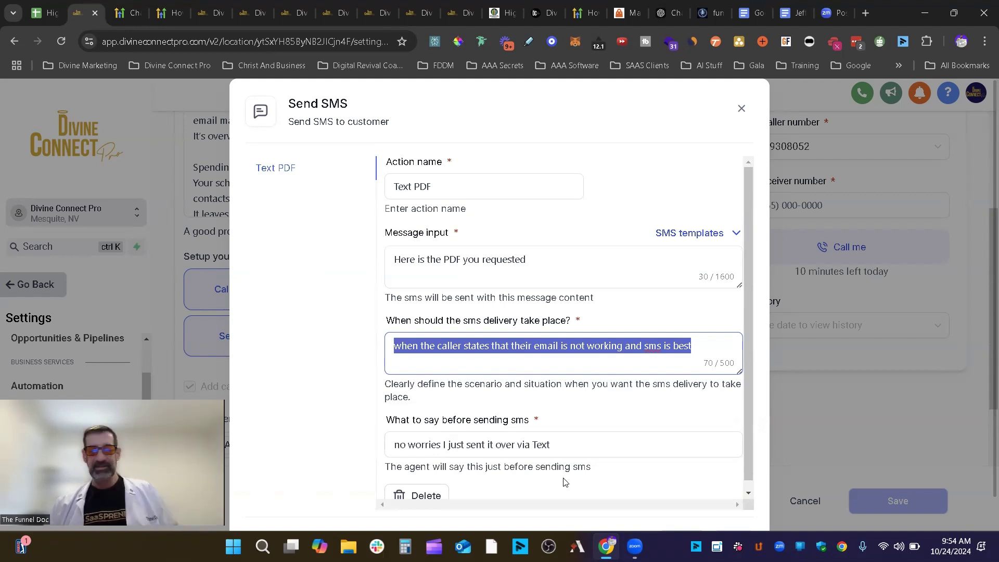
scroll(563, 471, "down", 1)
left_click(557, 444)
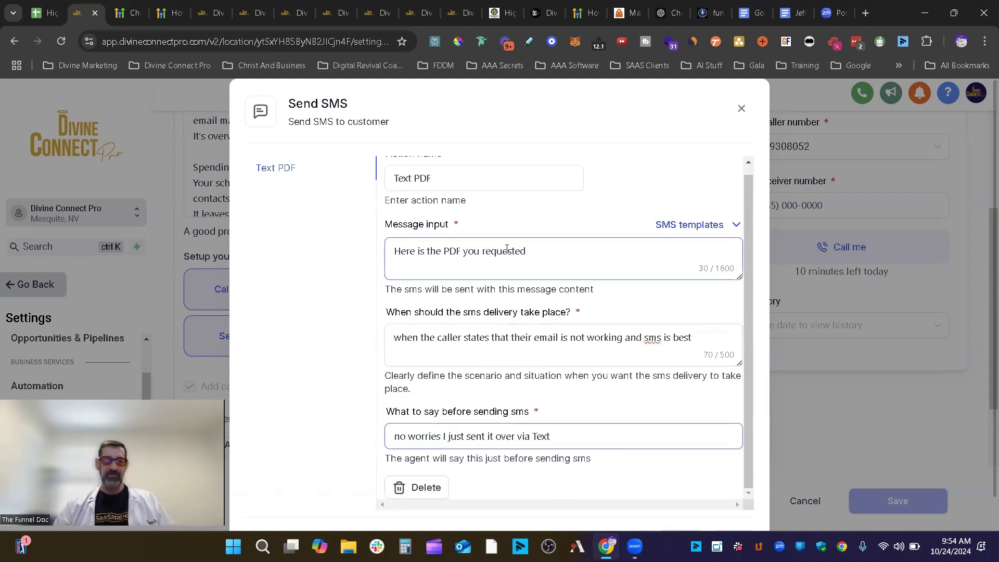
left_click(741, 111)
scroll(576, 284, "up", 1)
scroll(586, 286, "down", 2)
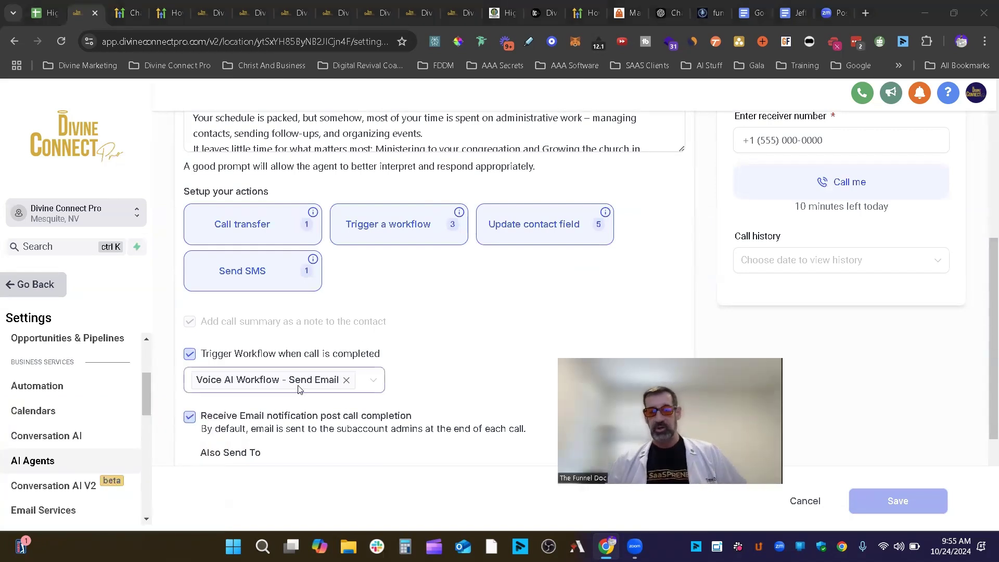
- Scroll through Grace's post-call settings: email notifications and Voice AI Workflow - Send Email
scroll(408, 367, "down", 3)
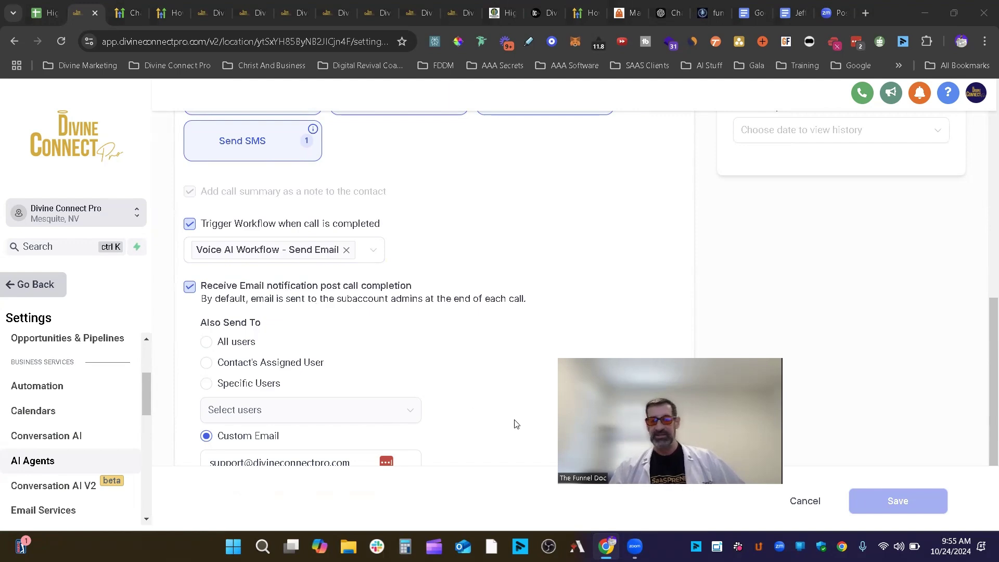
scroll(842, 337, "up", 10)
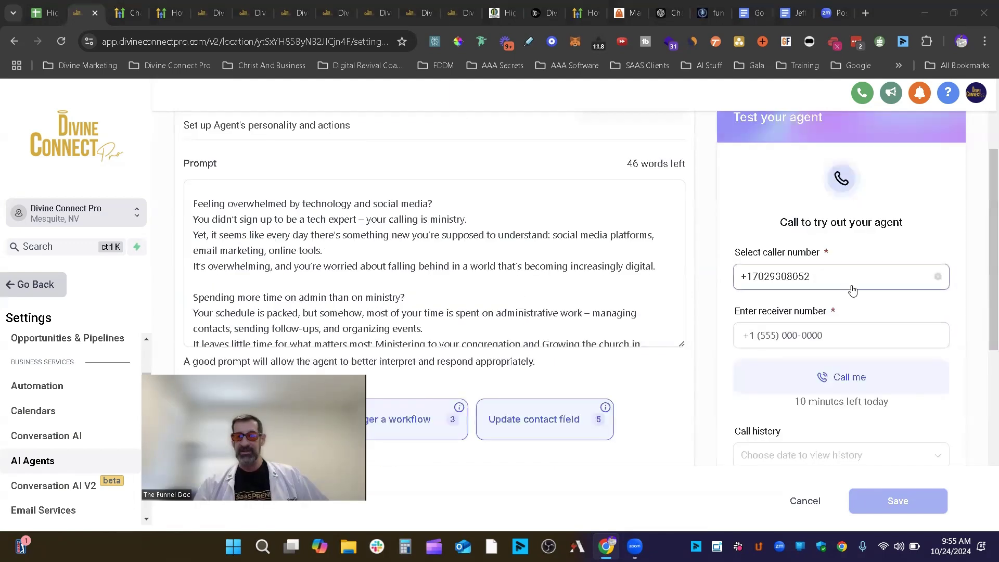